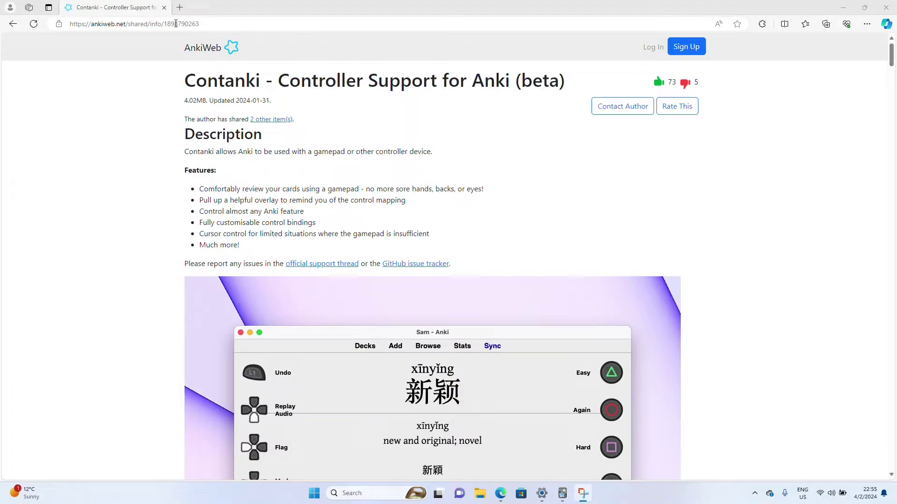
scroll(365, 195, down, 20)
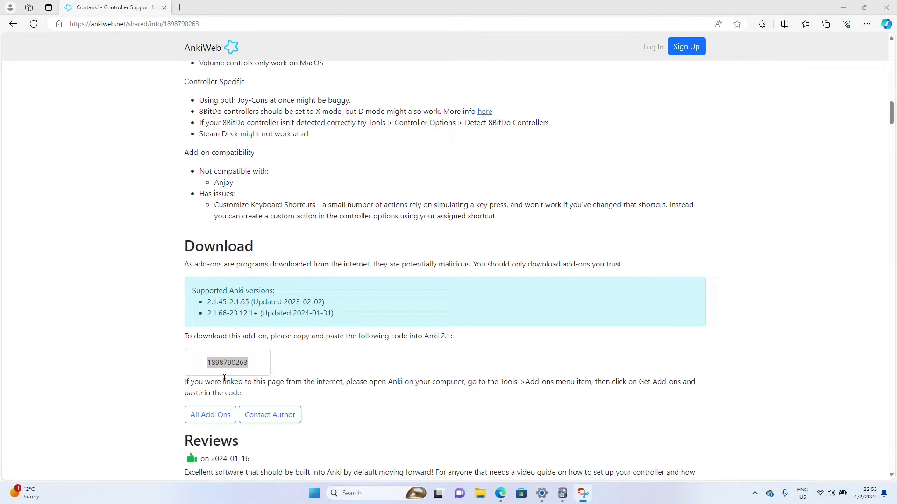
click(224, 373)
click(224, 365)
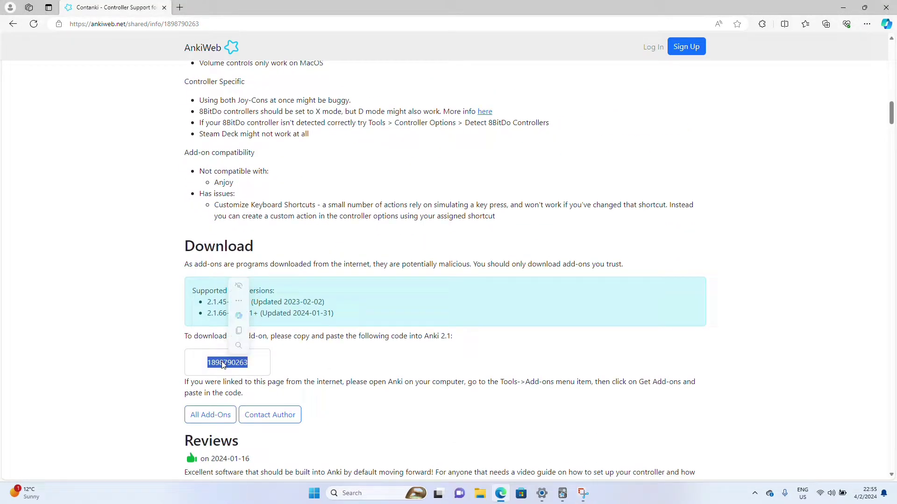
key(ctrl+c)
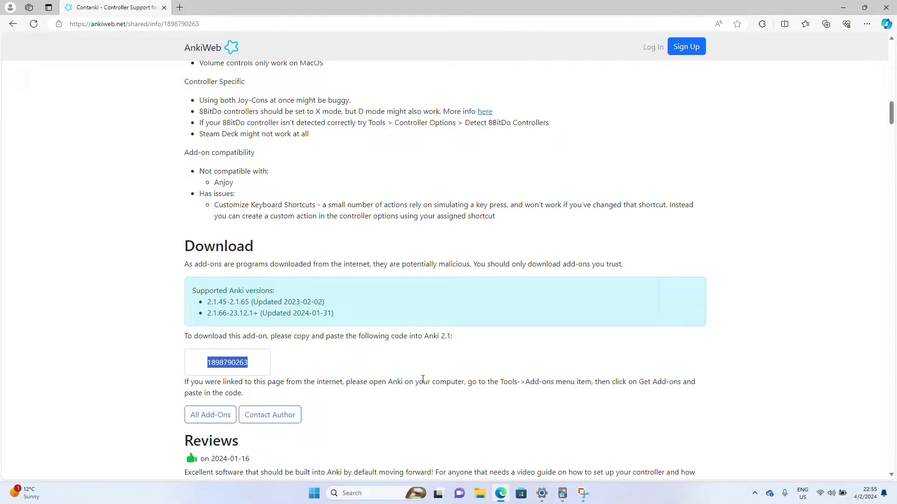
click(423, 379)
mouse_move(564, 493)
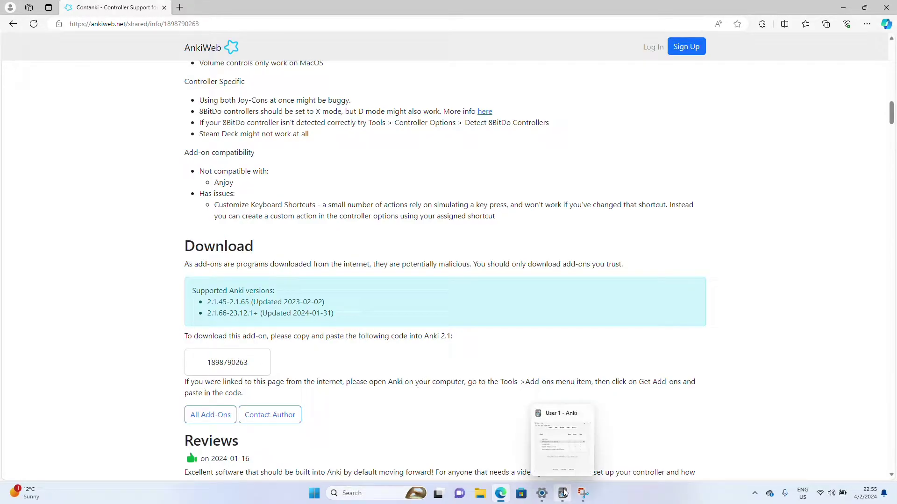
click(563, 447)
click(320, 74)
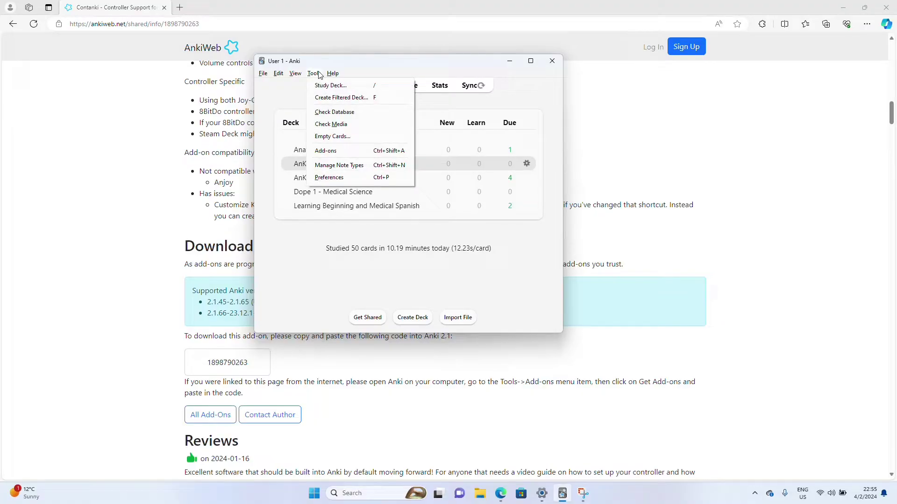
click(329, 151)
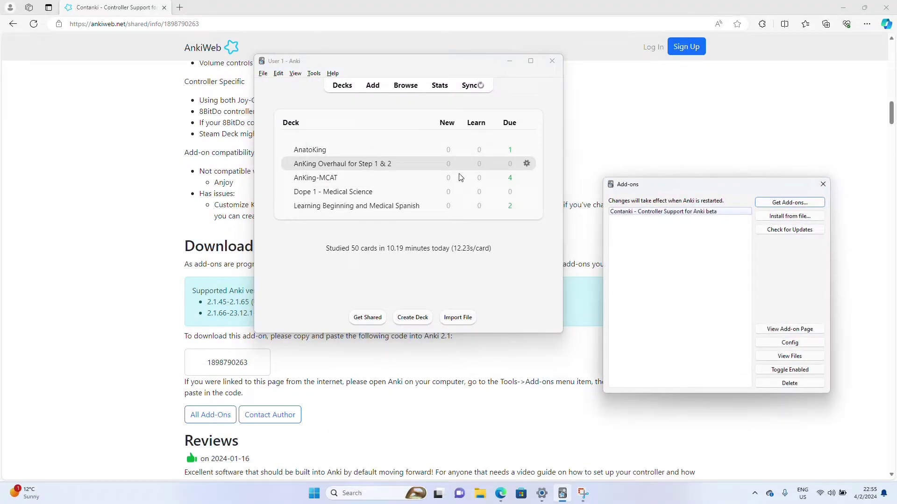
click(779, 204)
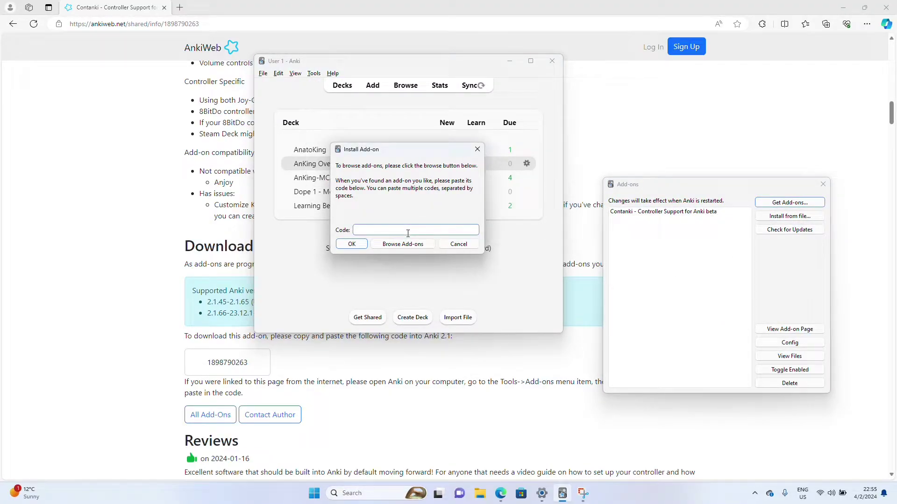
key(ctrl+v)
click(477, 150)
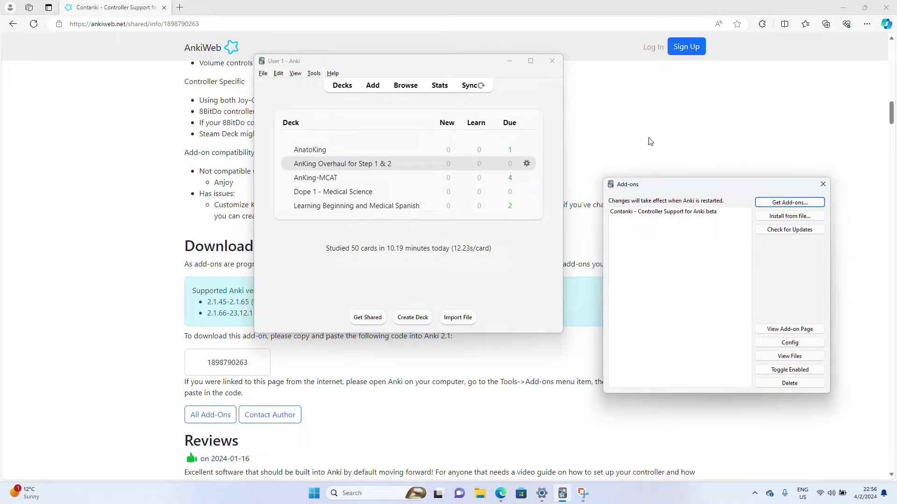
click(733, 145)
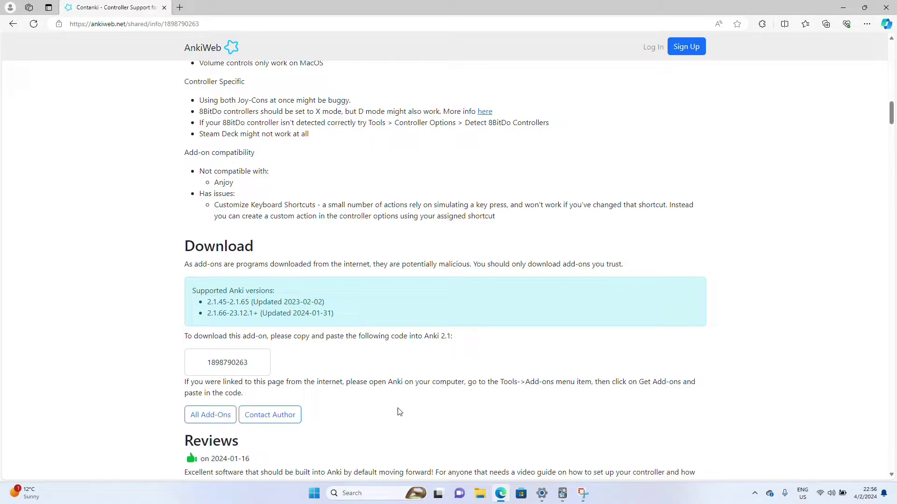
Search Windows for 'blu' and open the Bluetooth and other devices settings.
click(376, 498)
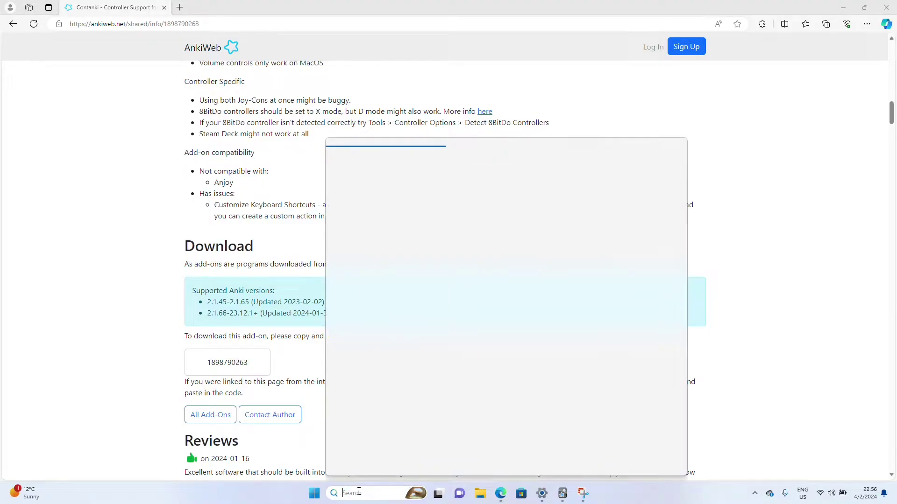
text(etr)
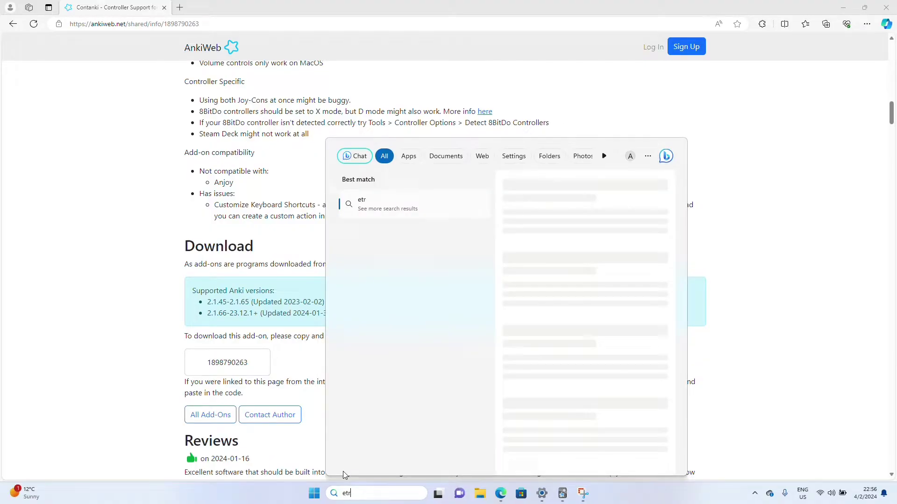
key(BackSpace)
key(BackSpace)
key(BackSpace)
text(blu)
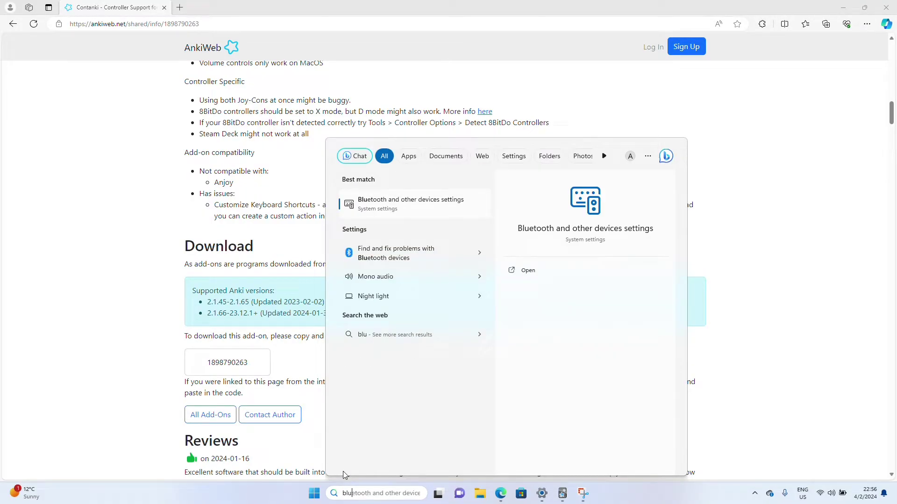
key(Return)
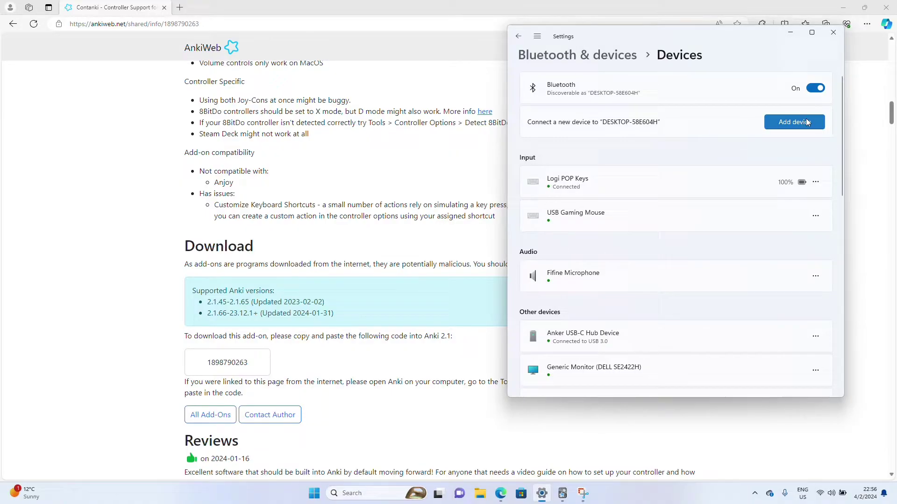
Add the 8BitDo Micro gamepad as a Bluetooth device and finish pairing.
click(790, 123)
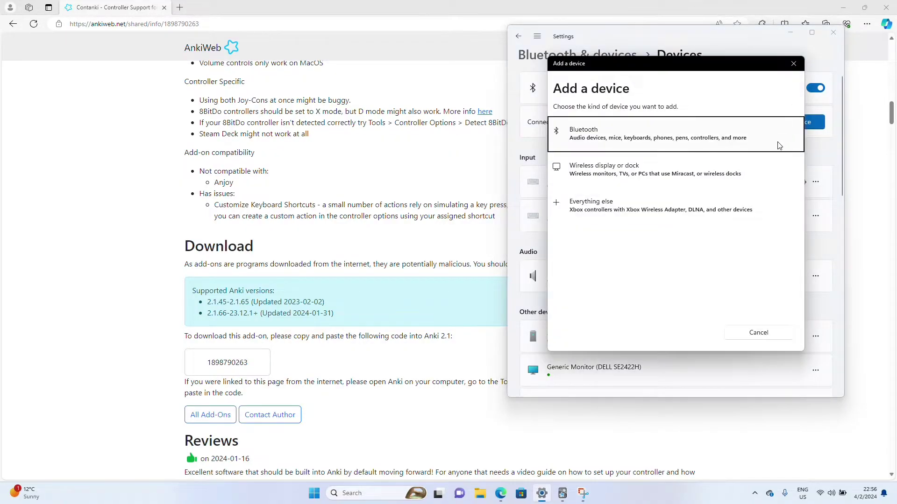
click(638, 132)
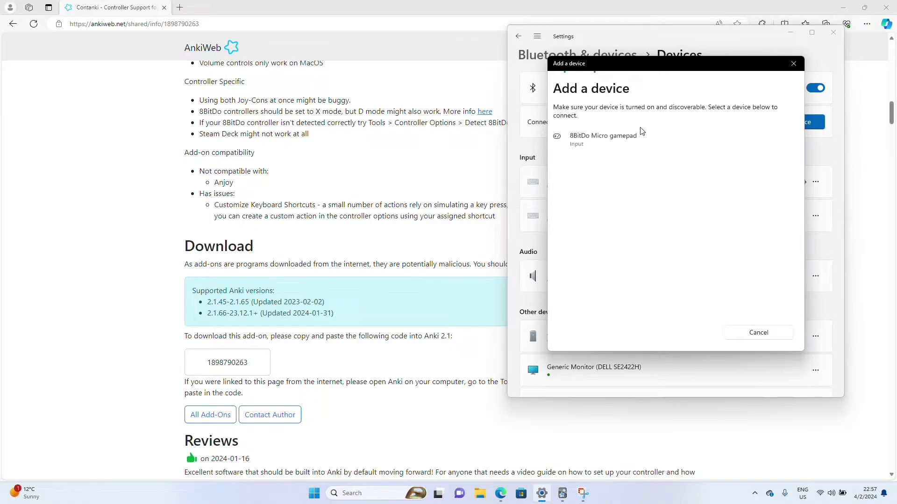
click(611, 141)
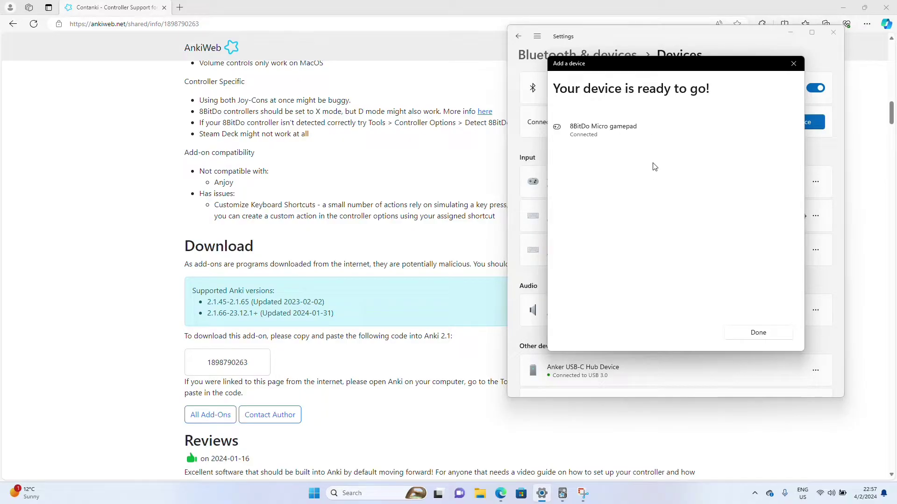
click(793, 64)
Close Settings, bring back Anki's add-ons list and select Contanki.
click(831, 32)
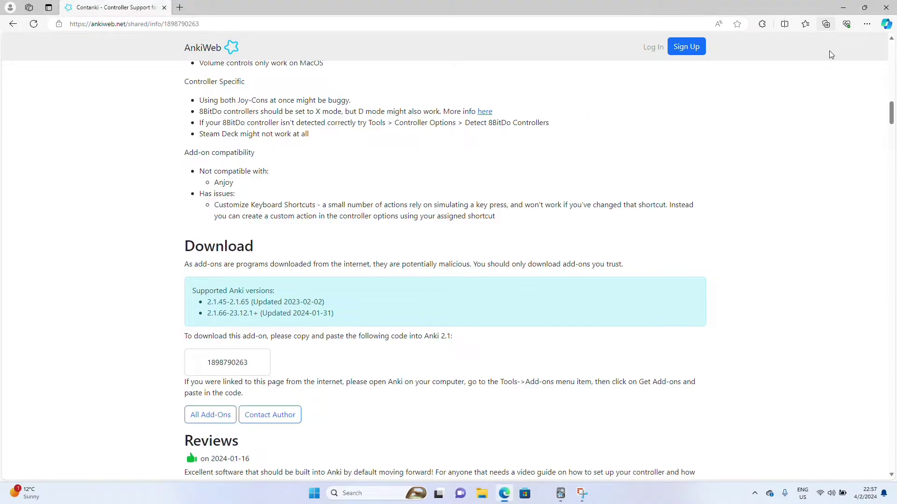
click(553, 496)
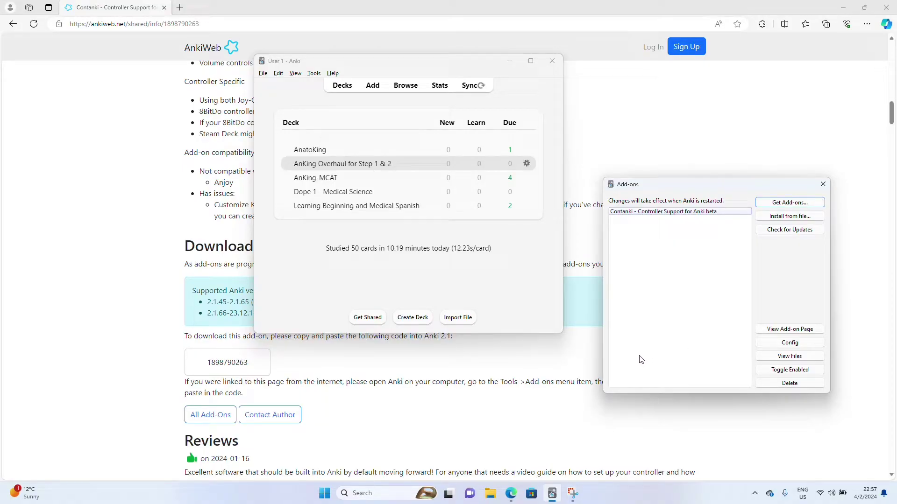
drag(700, 188, 616, 138)
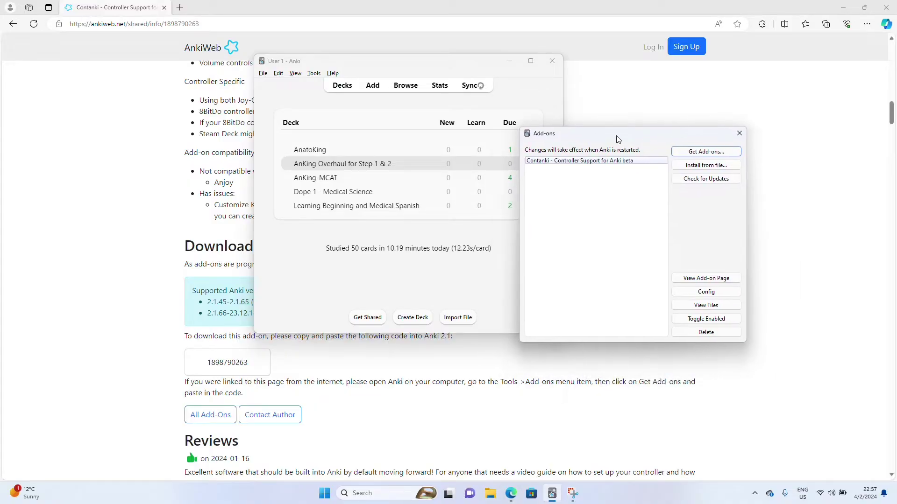
click(628, 161)
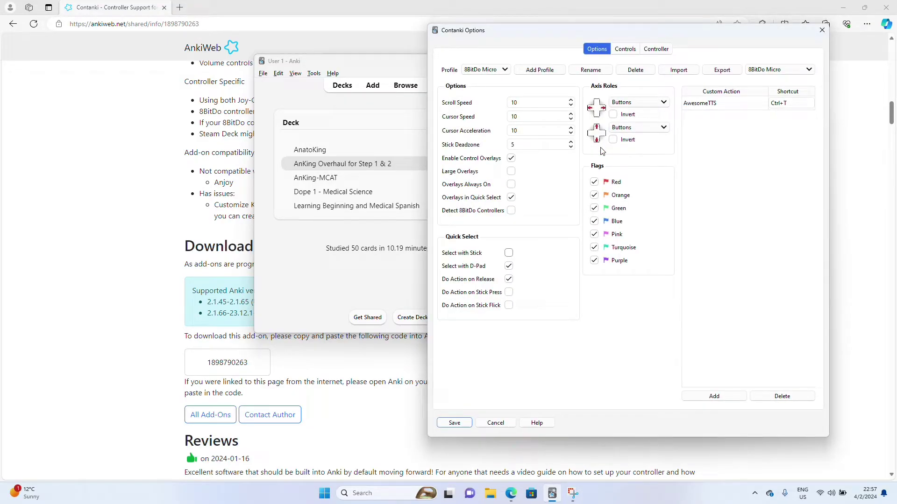
Show Contanki's Review-screen button mappings and look through the B button's actions without changing them.
click(622, 51)
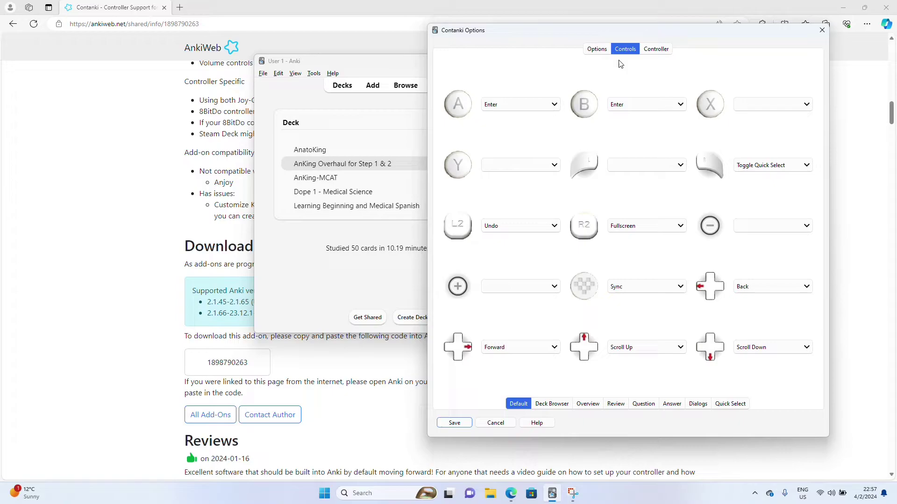
click(567, 406)
click(587, 405)
click(616, 406)
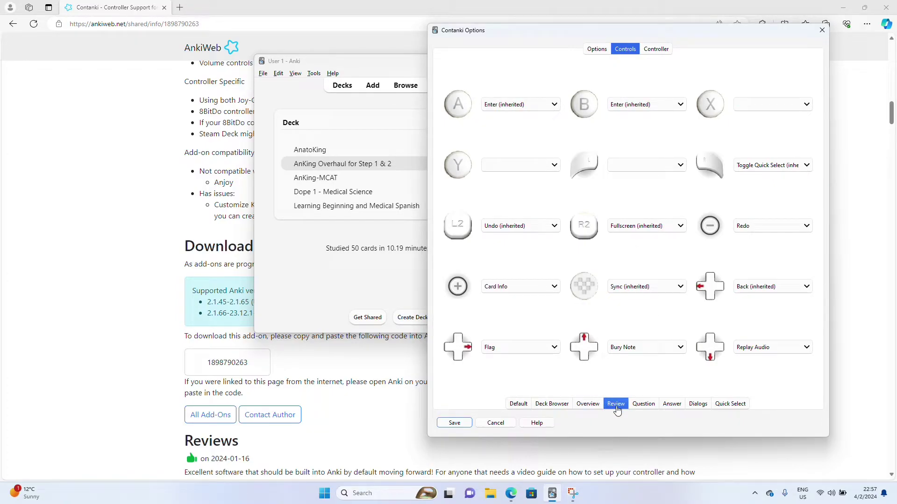
click(632, 105)
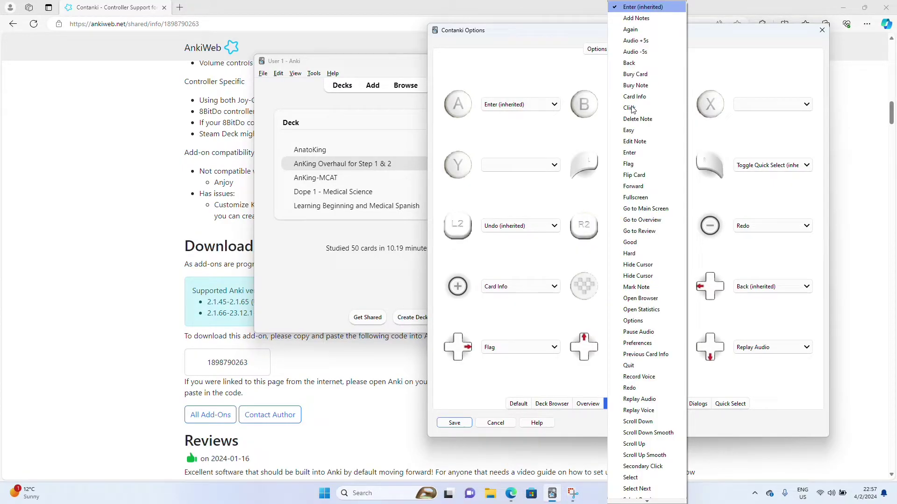
click(566, 135)
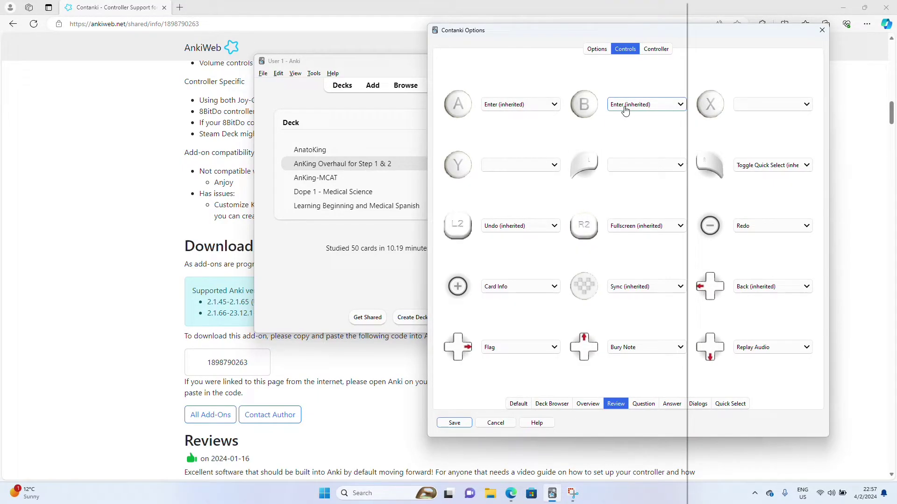
click(623, 105)
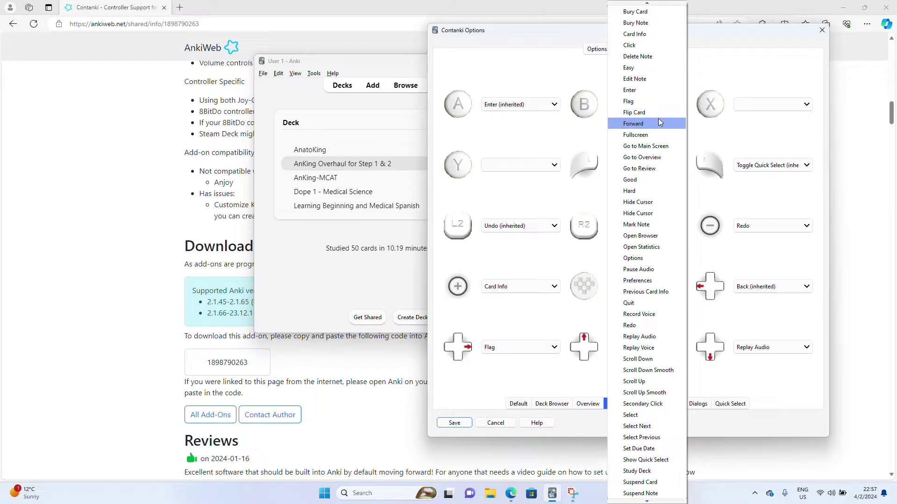
click(546, 146)
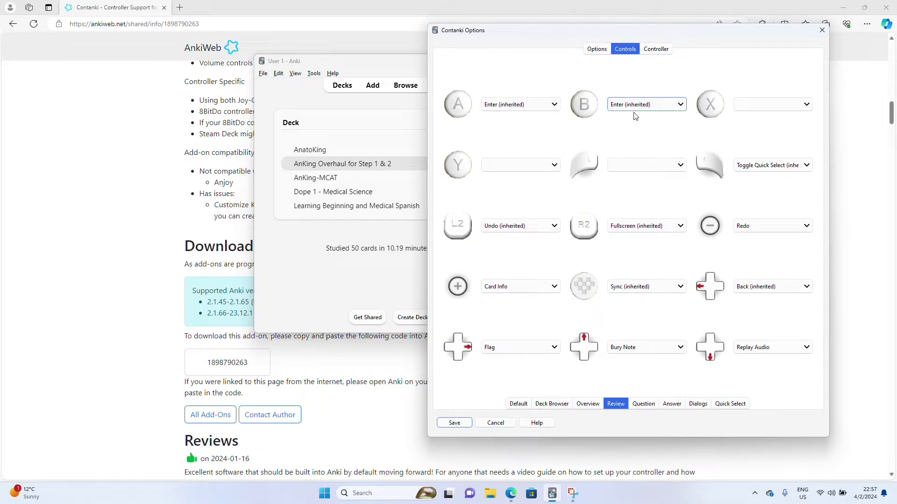
In the Answer-screen mappings, set B to Good, Y to Again and A to Hard.
click(644, 404)
click(678, 405)
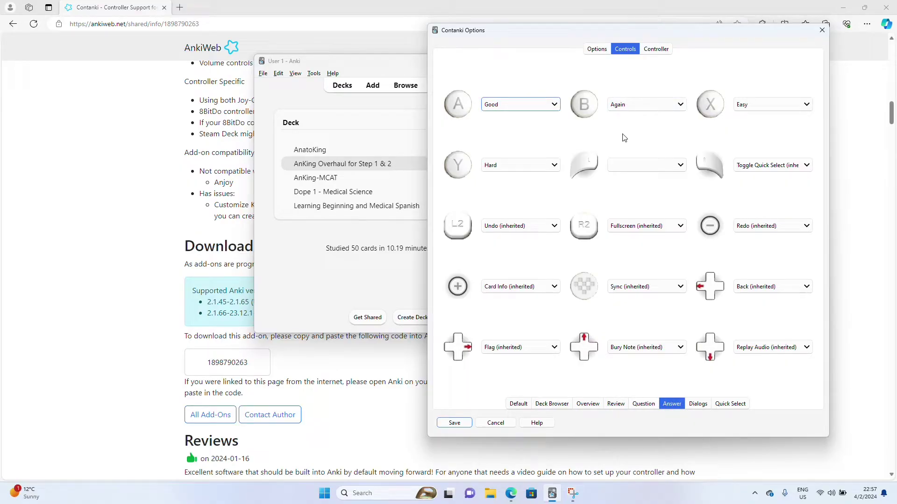
click(626, 107)
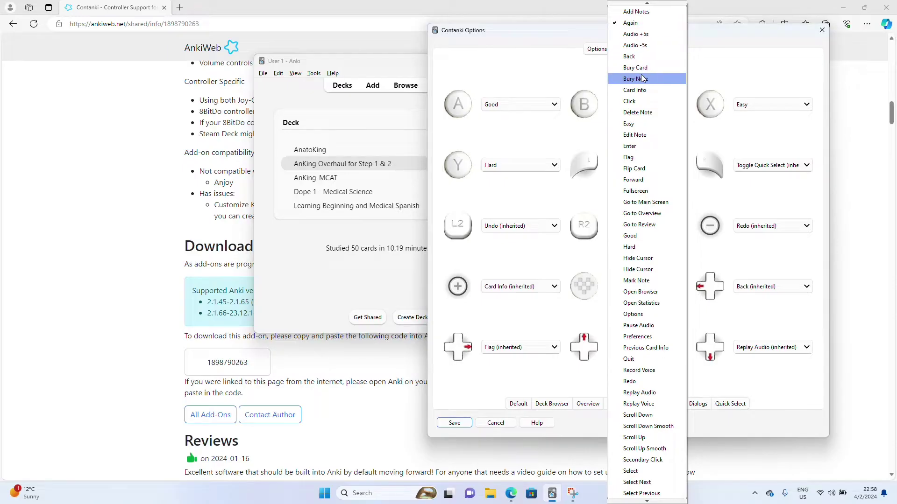
click(655, 236)
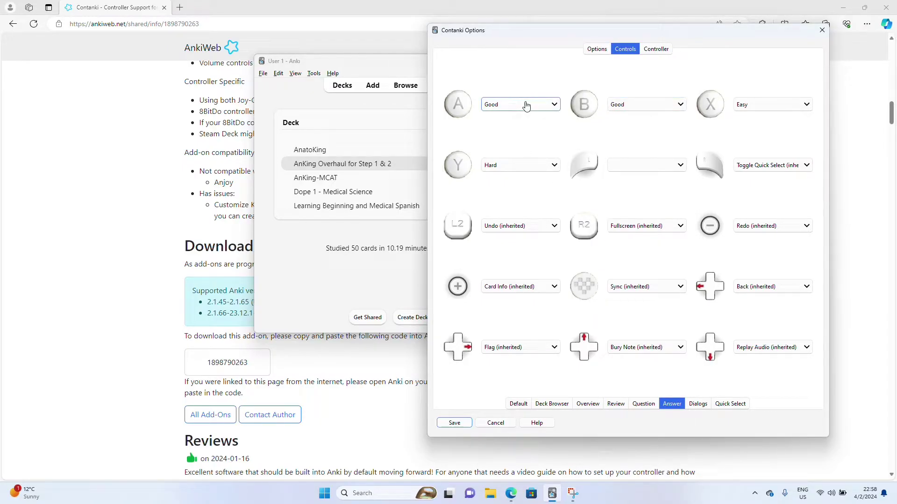
click(505, 169)
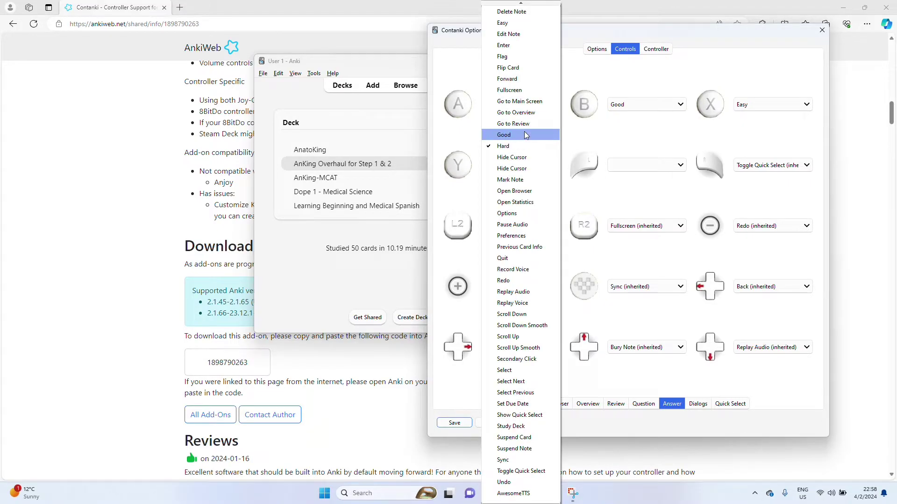
scroll(519, 153, up, 3)
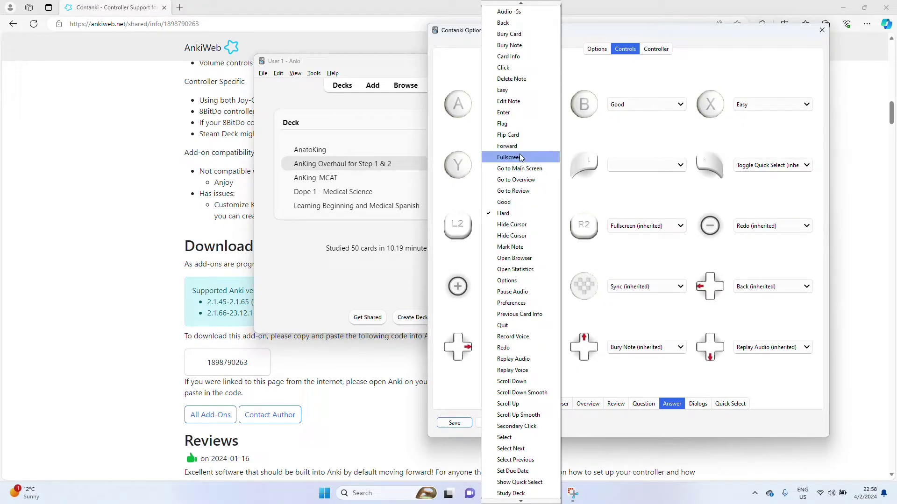
click(514, 30)
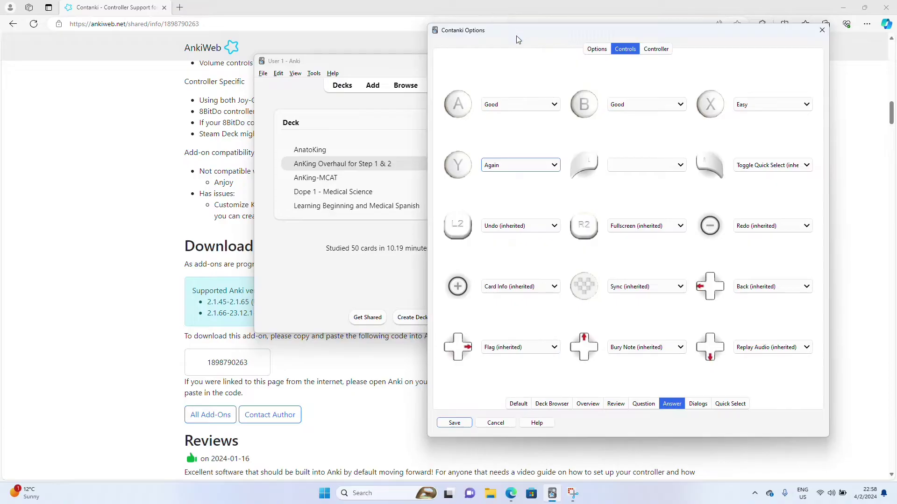
click(518, 109)
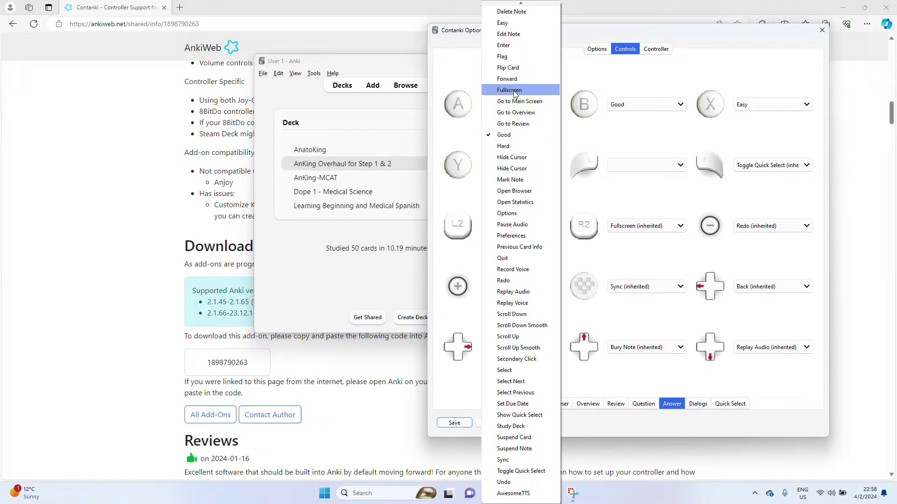
scroll(528, 268, up, 3)
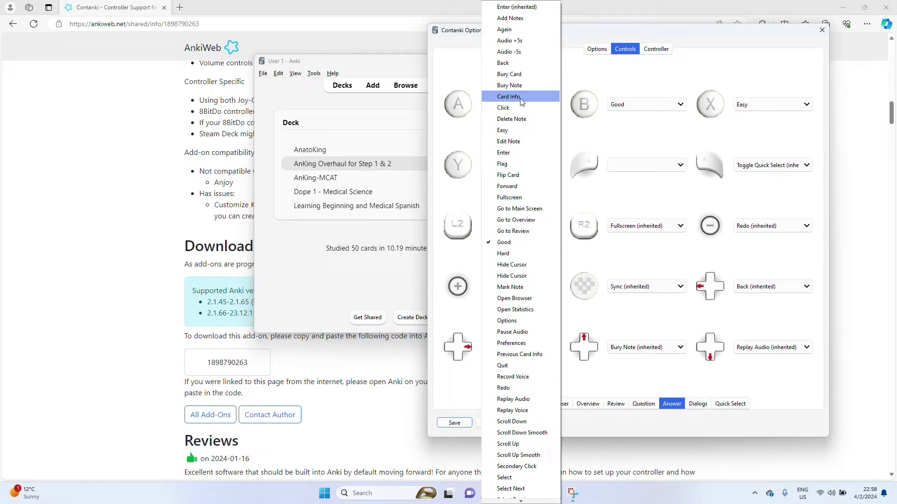
click(530, 253)
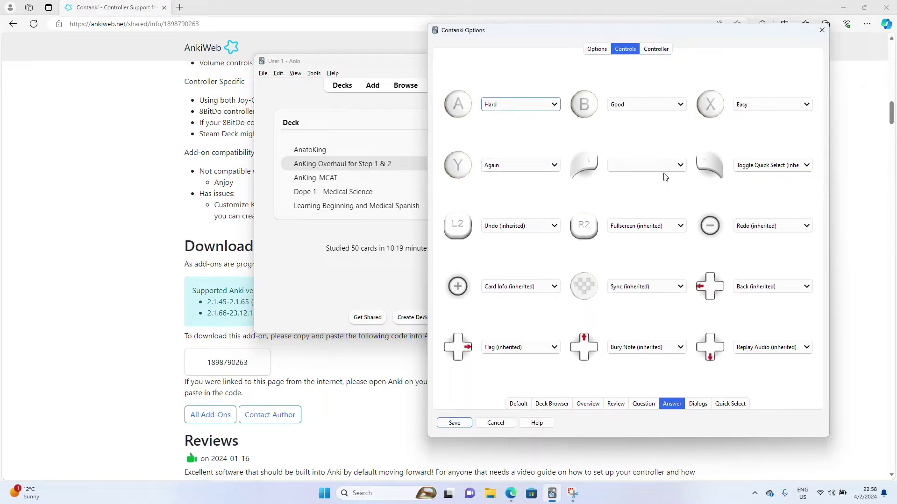
Map the left shoulder to Redo and the right shoulder to Undo, leaving minus unchanged.
click(630, 167)
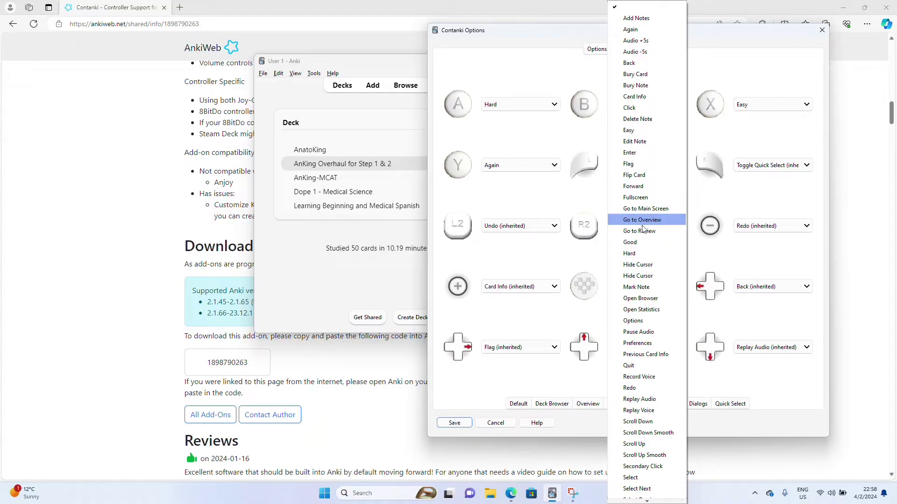
scroll(642, 327, down, 3)
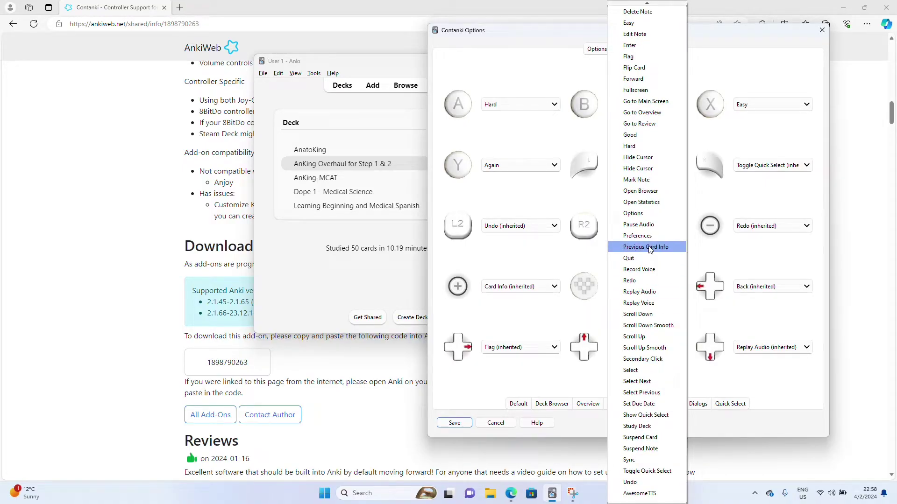
click(660, 279)
click(743, 166)
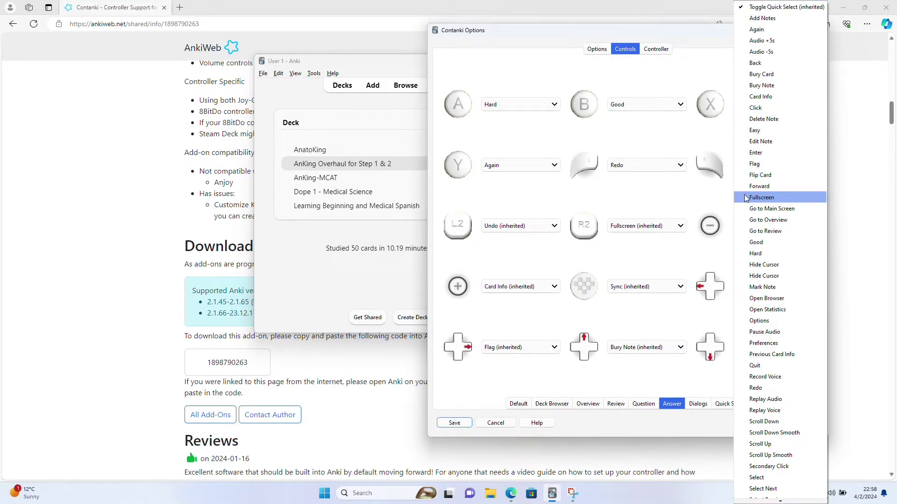
scroll(819, 474, down, 3)
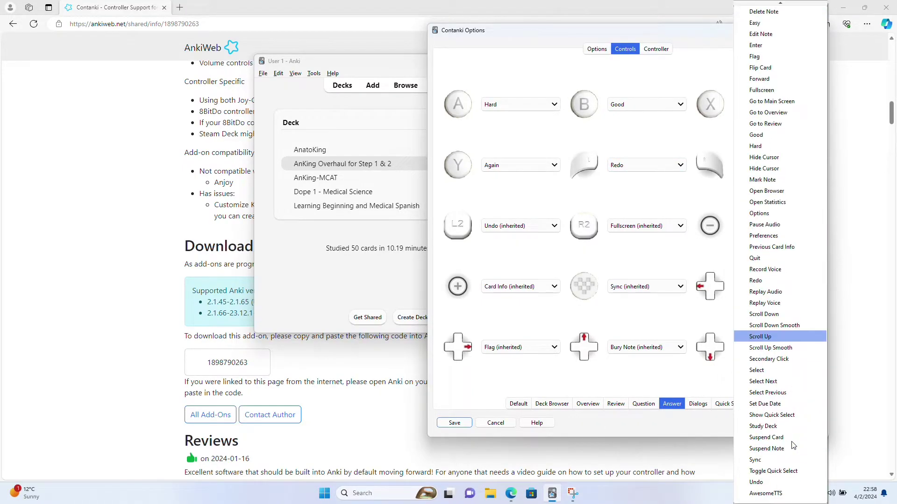
click(766, 482)
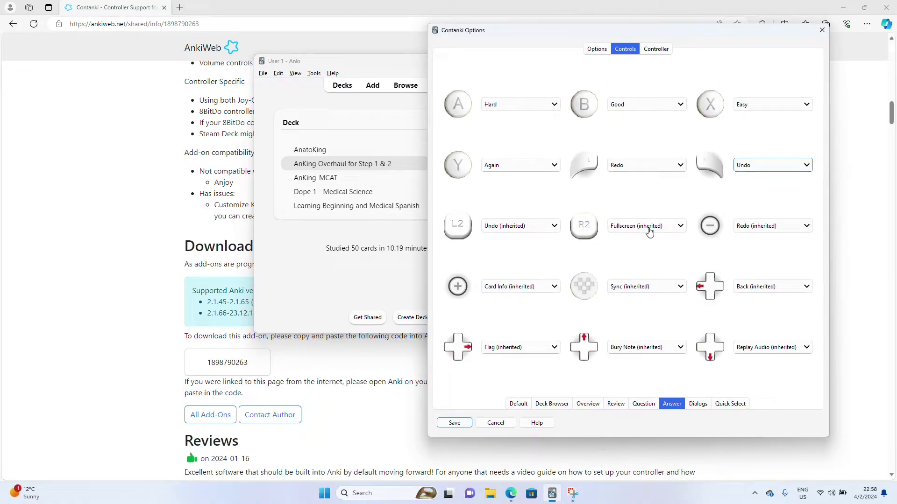
click(747, 225)
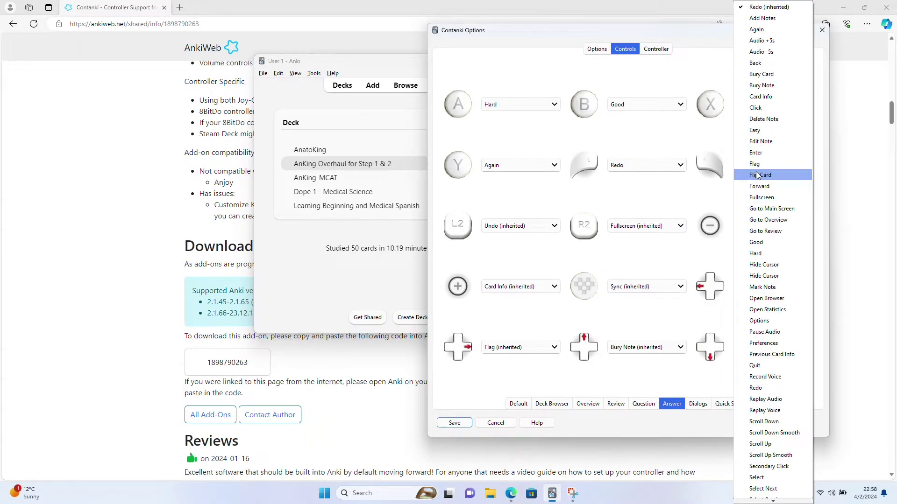
click(607, 199)
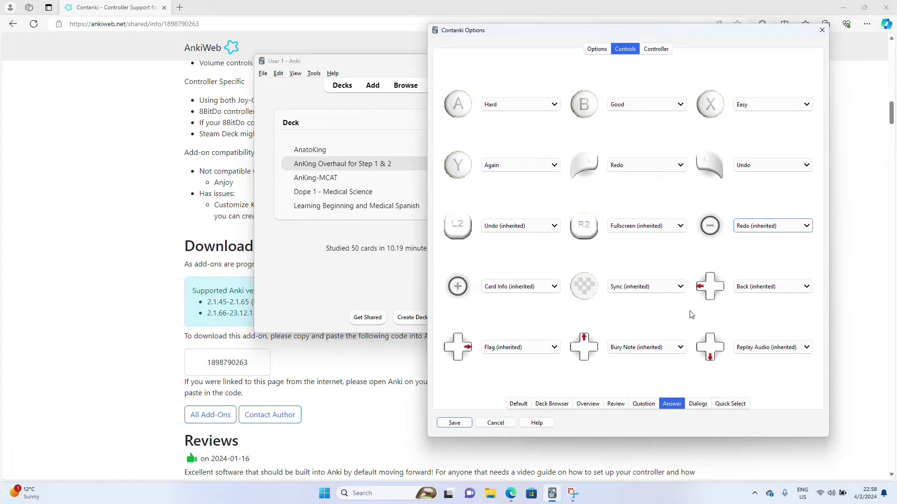
In the Question-screen mappings, set both the X and Y buttons to Flip Card.
click(694, 405)
click(649, 406)
click(668, 405)
click(639, 405)
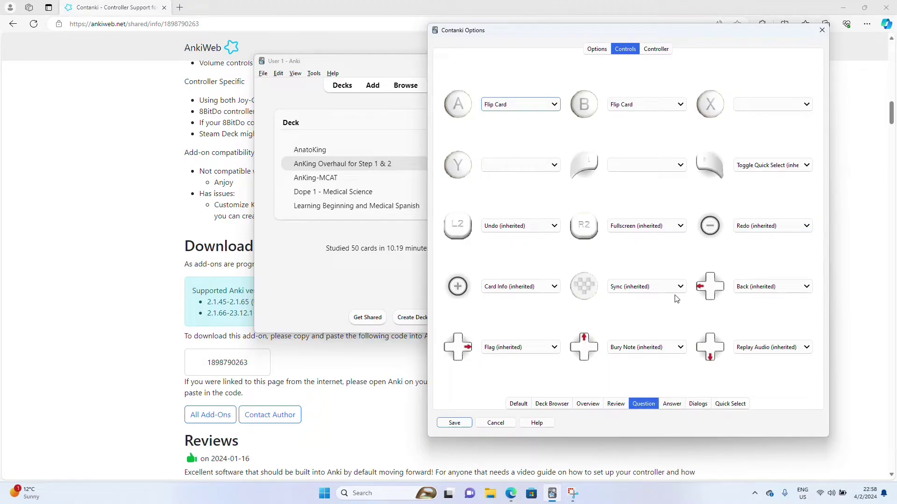
click(755, 105)
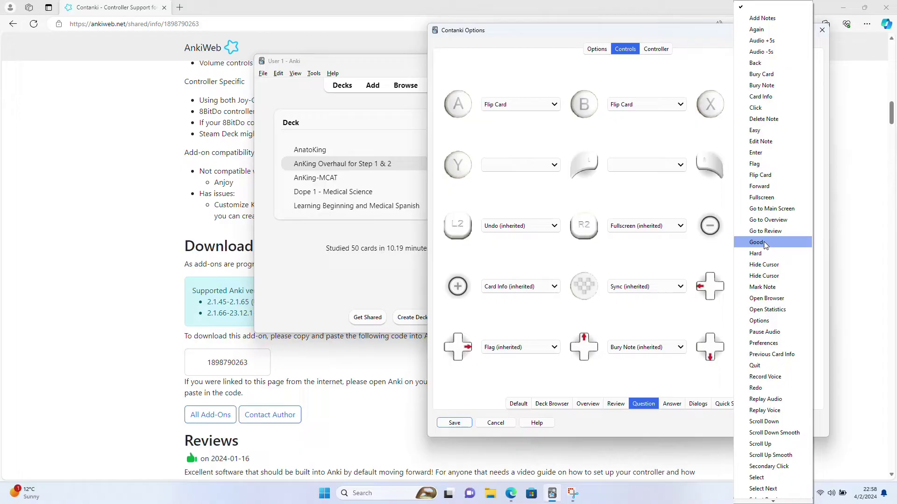
click(760, 175)
click(523, 165)
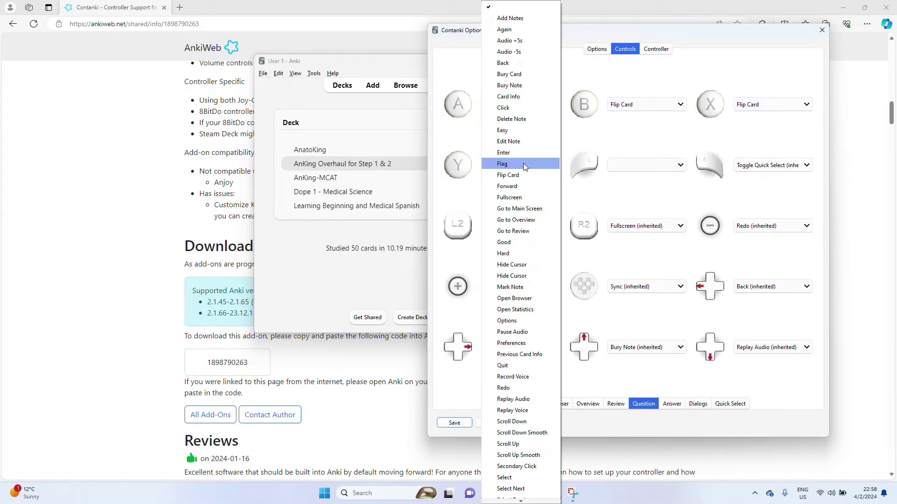
click(514, 175)
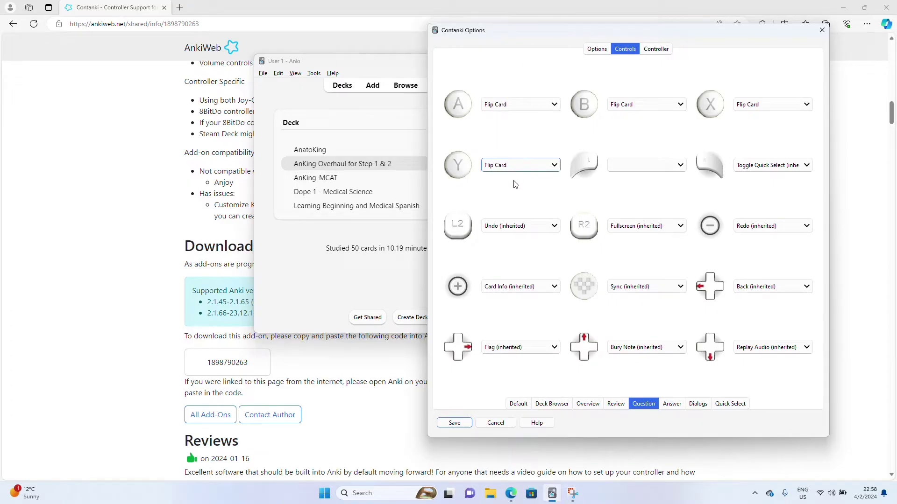
In the Review-screen mappings, set the X button to Easy.
click(614, 405)
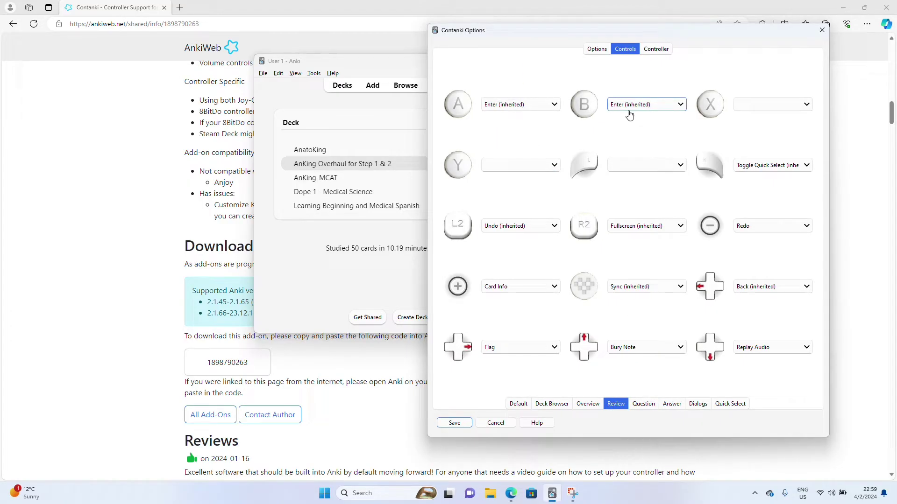
click(762, 105)
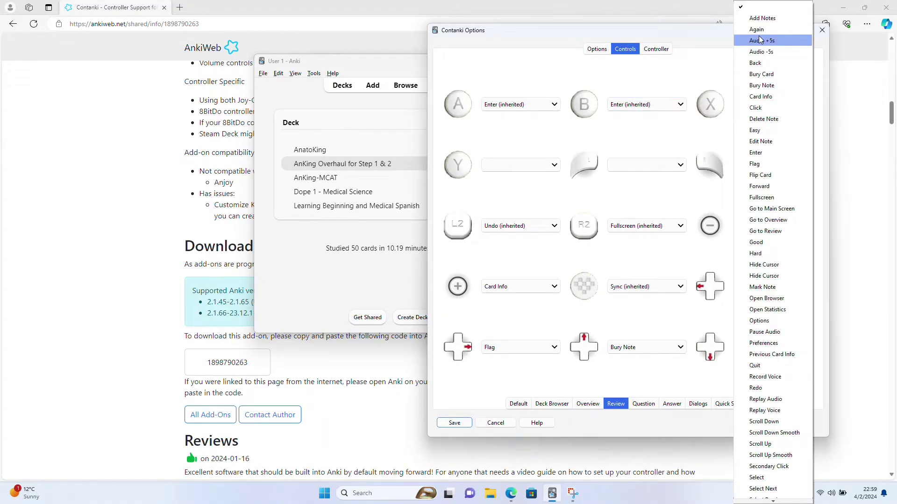
click(772, 255)
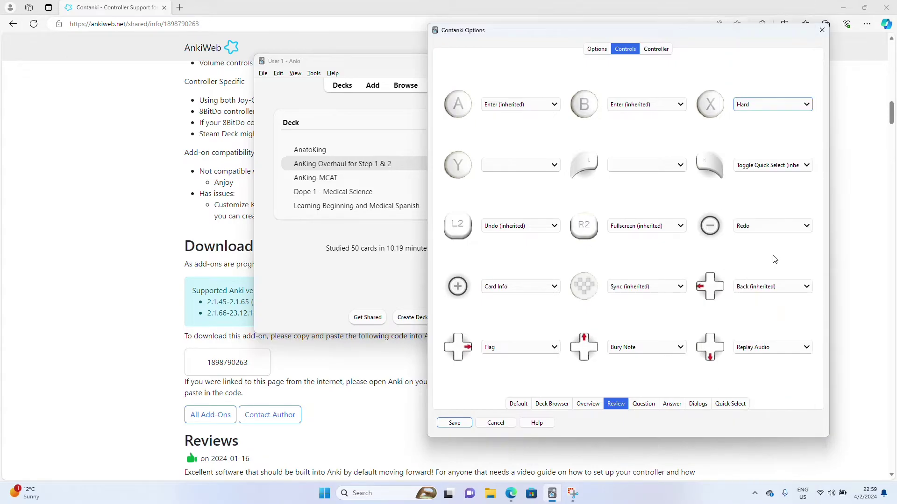
click(772, 105)
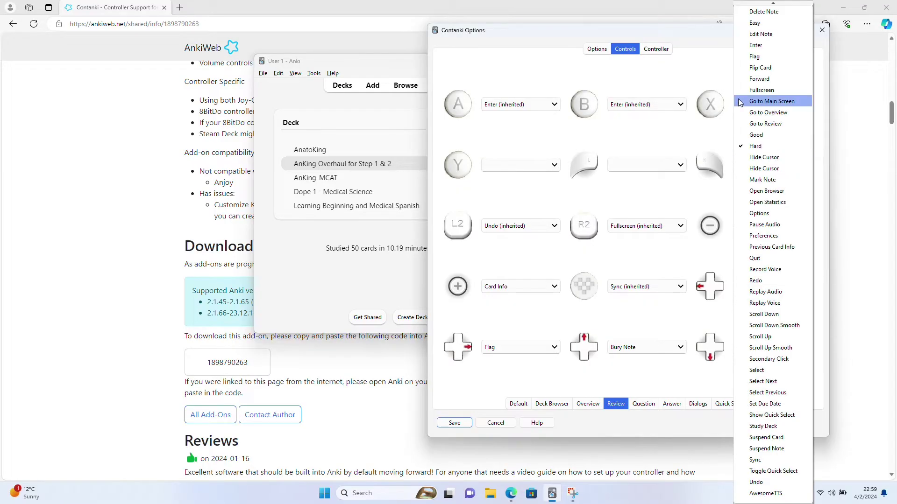
click(772, 22)
Set the A button to Hard and the Y button to Again.
click(550, 165)
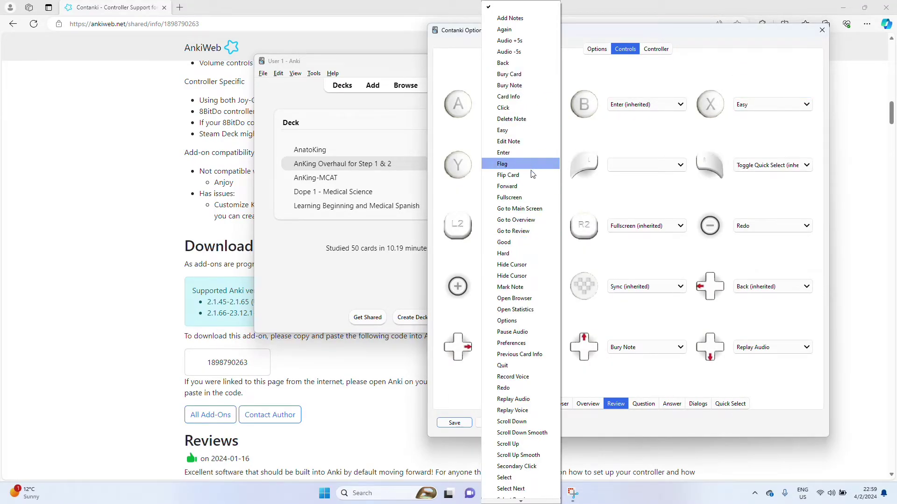
click(527, 254)
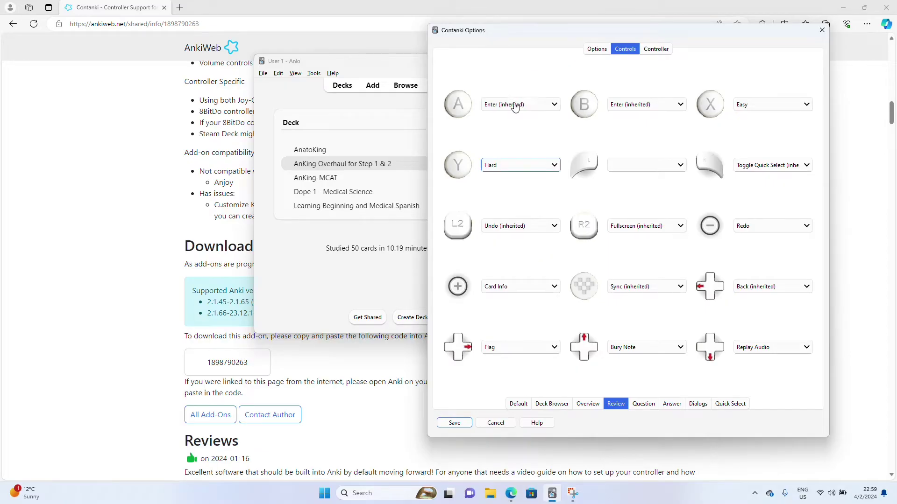
click(515, 104)
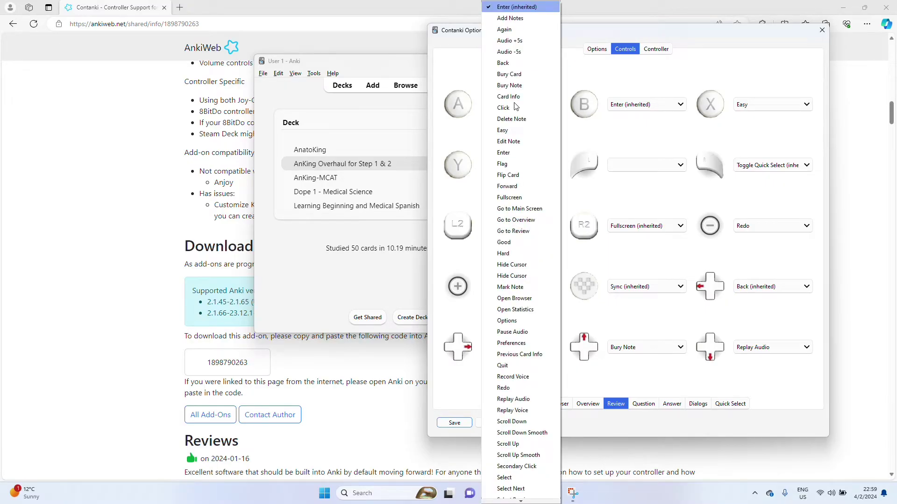
click(509, 130)
click(511, 103)
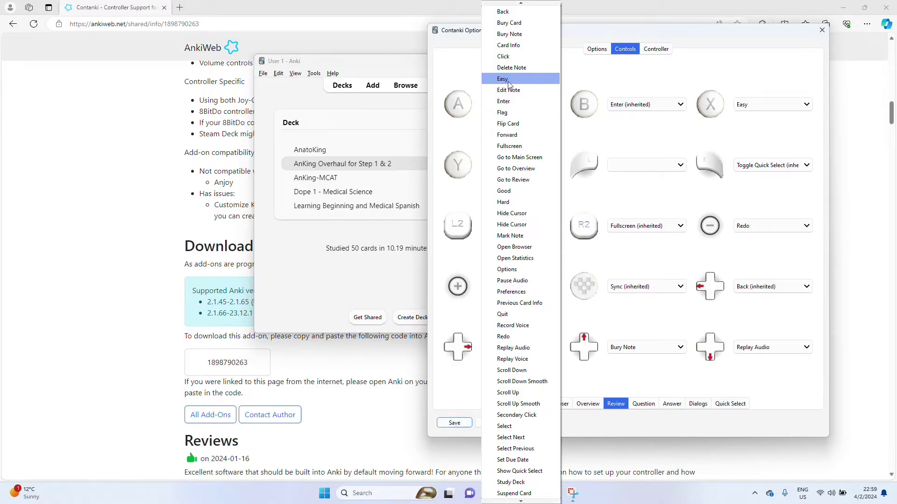
scroll(517, 129, up, 2)
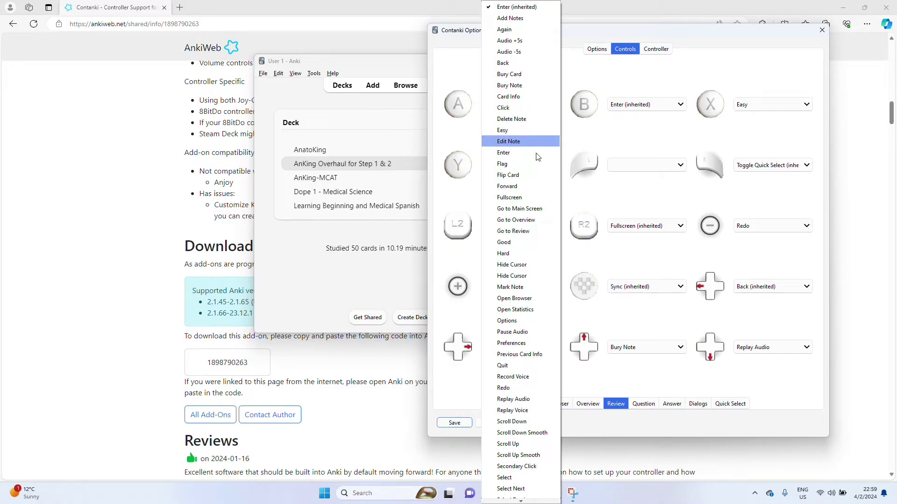
click(526, 253)
click(520, 165)
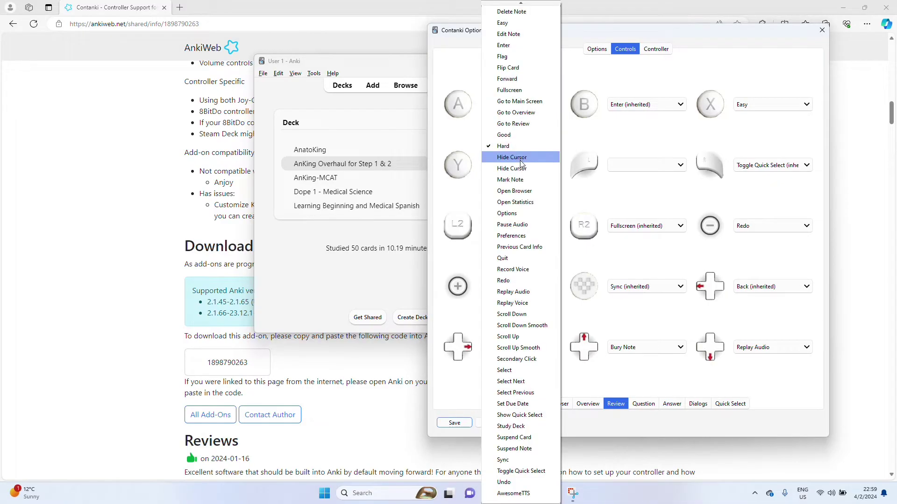
scroll(509, 57, up, 4)
click(516, 29)
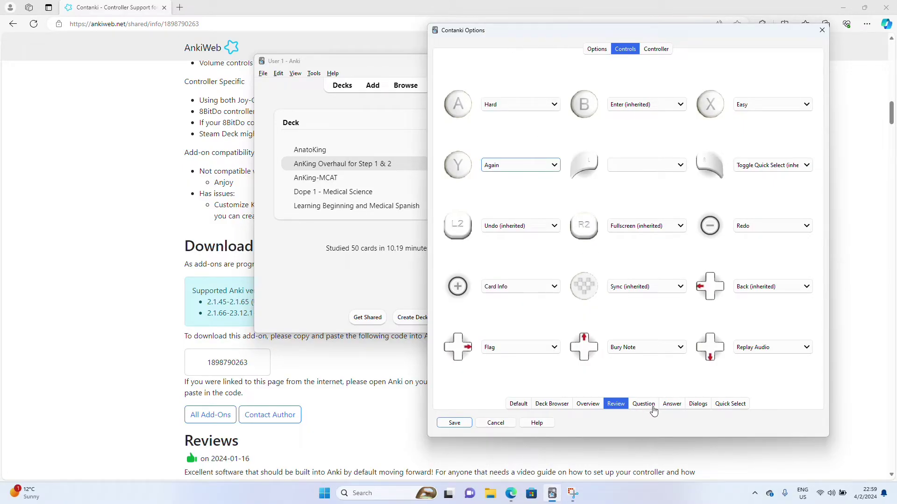
Look over the Answer, Quick Select and Dialogs mapping tabs, ending on Answer.
click(672, 404)
click(729, 406)
click(688, 405)
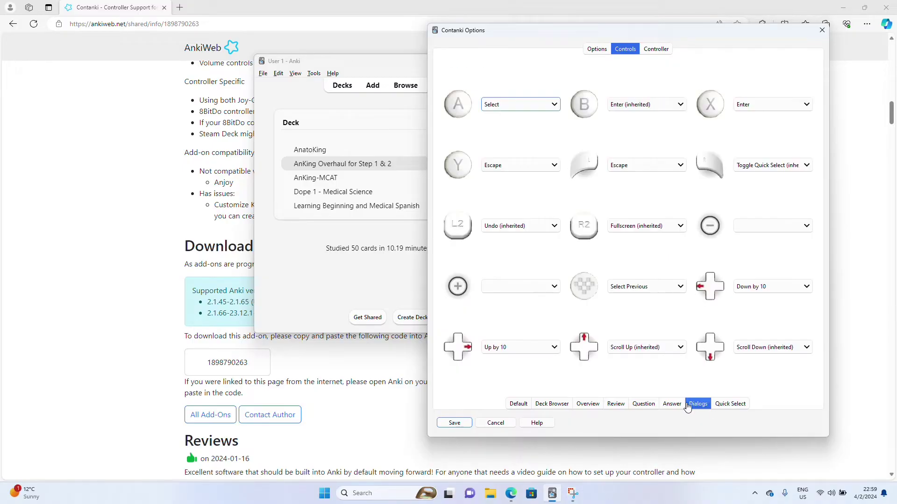
click(672, 404)
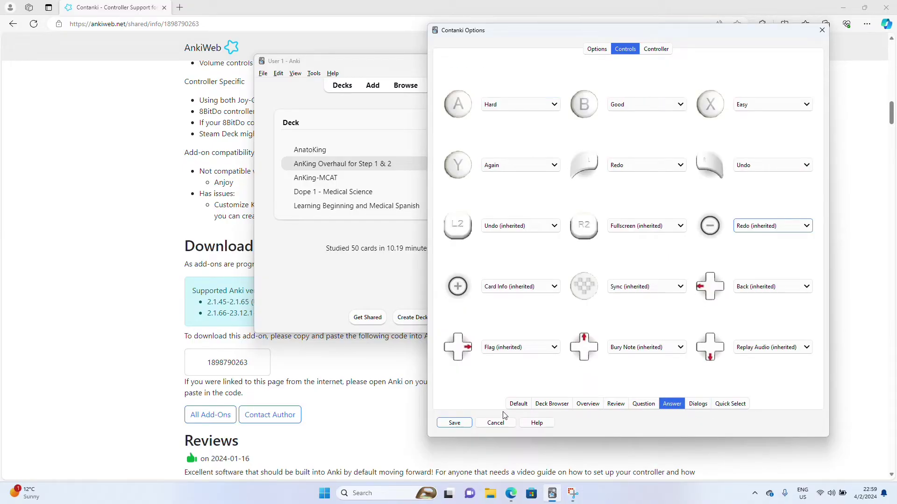
Save the Contanki mappings, close the add-ons list and open the AnKing Overhaul for Step 1 & 2 deck.
click(454, 423)
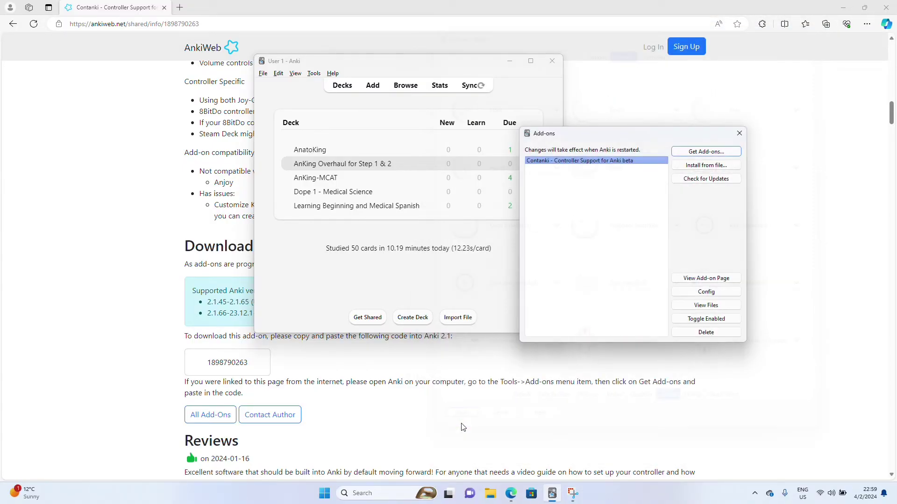
click(740, 133)
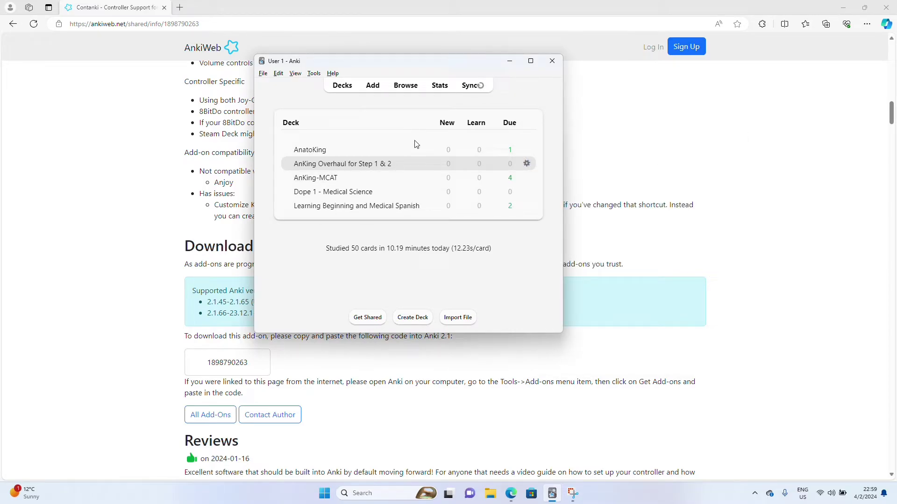
click(323, 164)
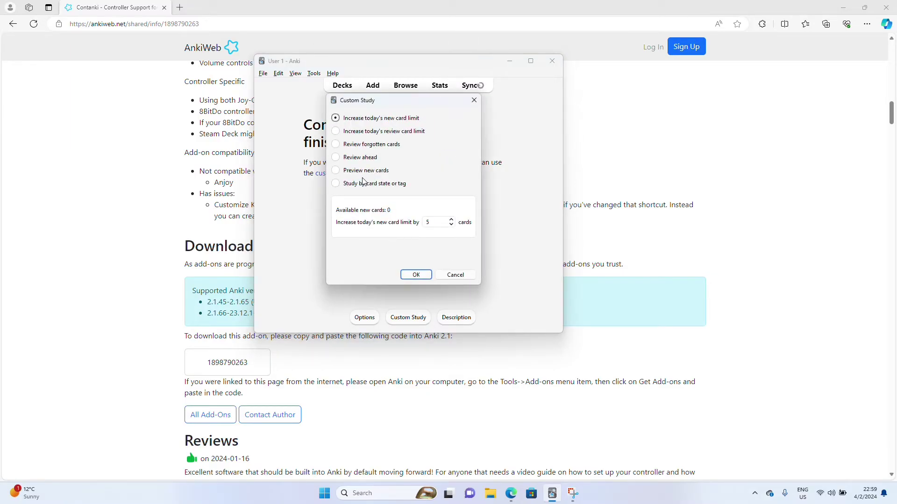
Build a custom study session of all cards in random order without rescheduling.
click(360, 185)
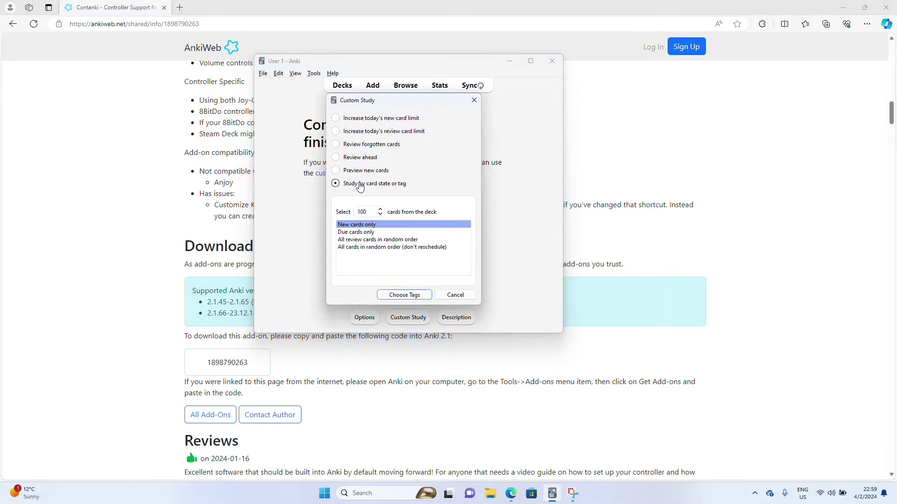
click(358, 249)
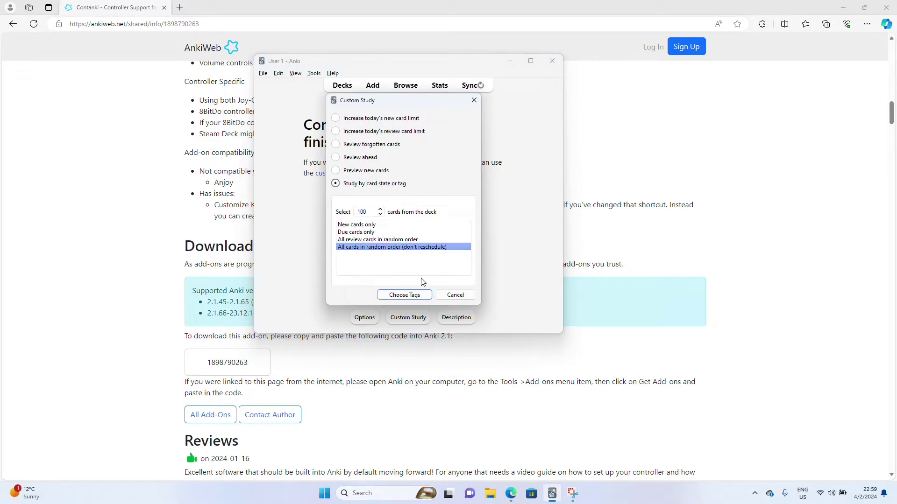
click(397, 299)
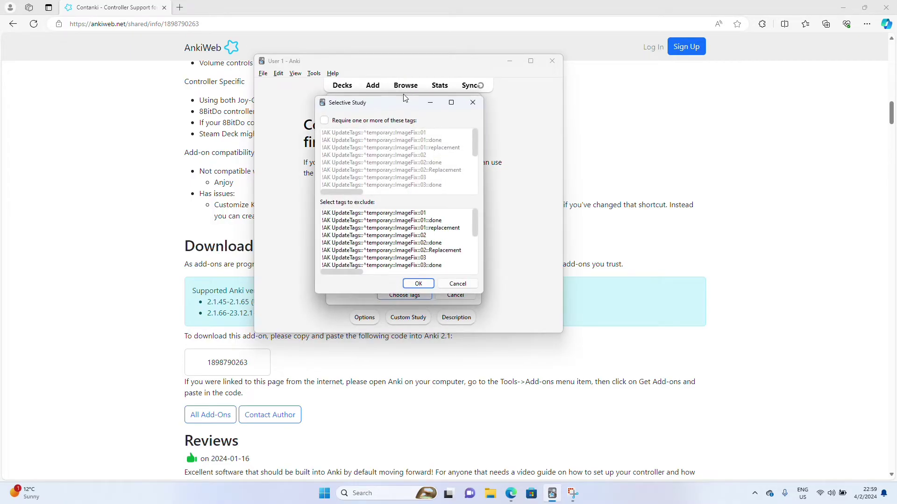
click(423, 285)
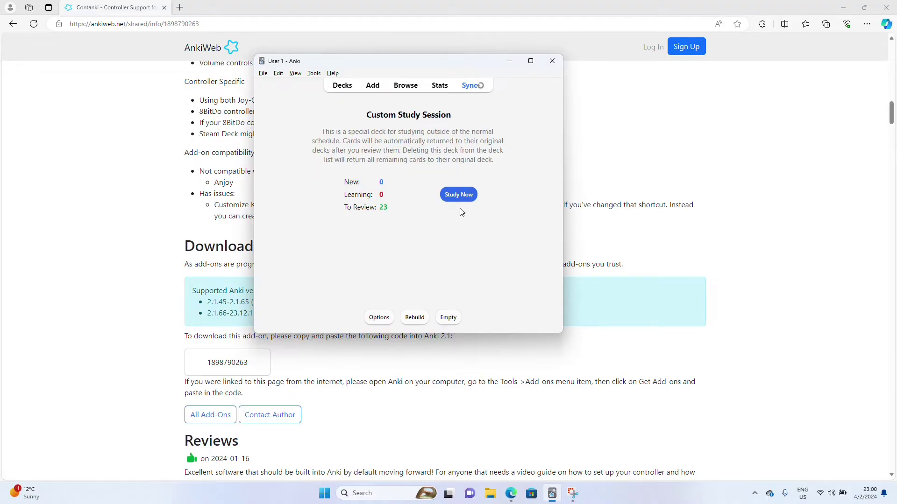
Start the custom study session and answer the opening cards, including the left atrial card.
click(467, 195)
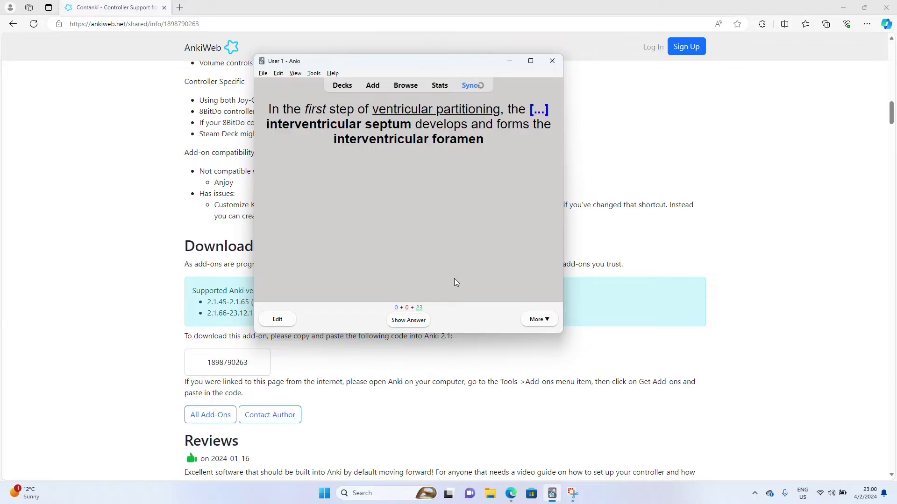
key(space)
key(space)
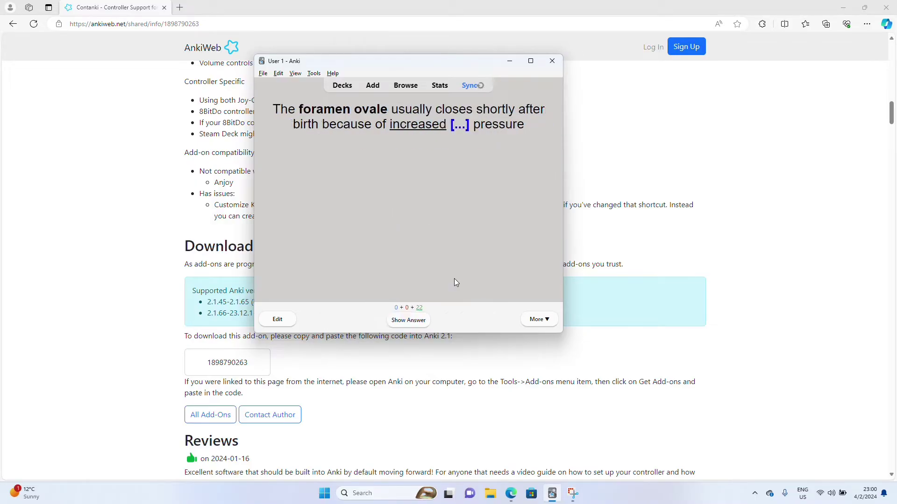
key(space)
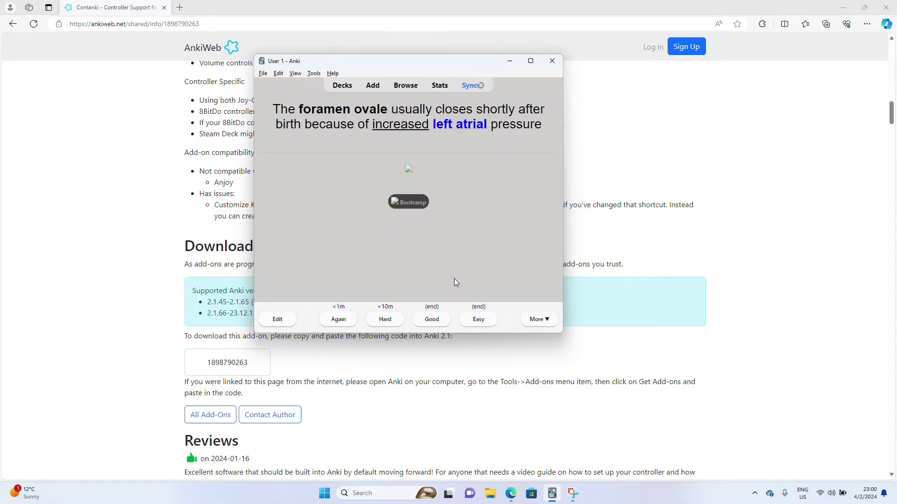
key(space)
key(space)
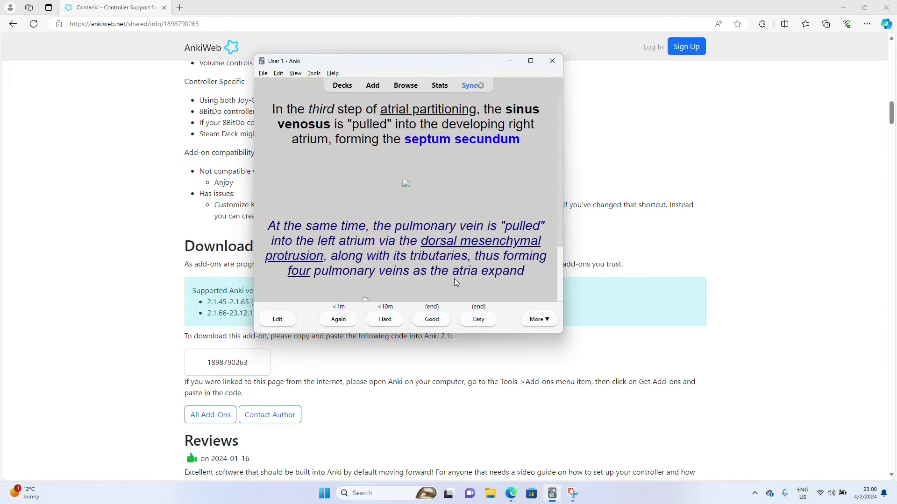
key(space)
key(space)
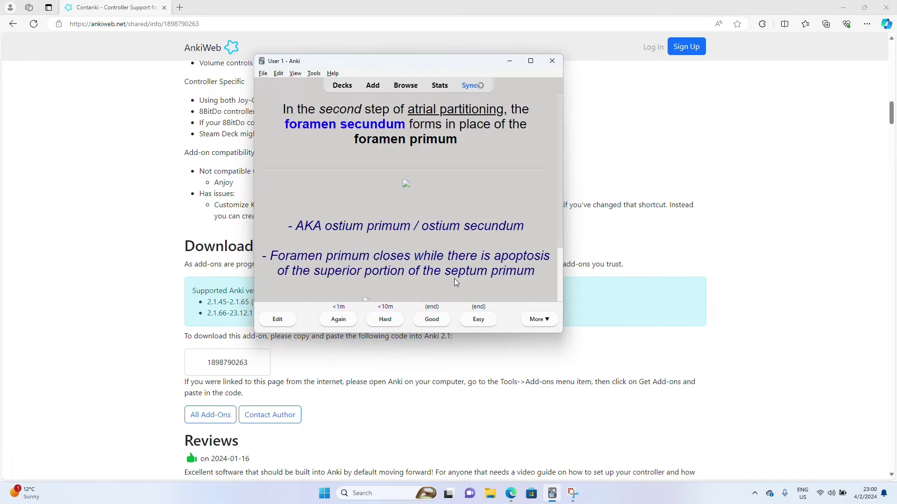
key(space)
key(space)
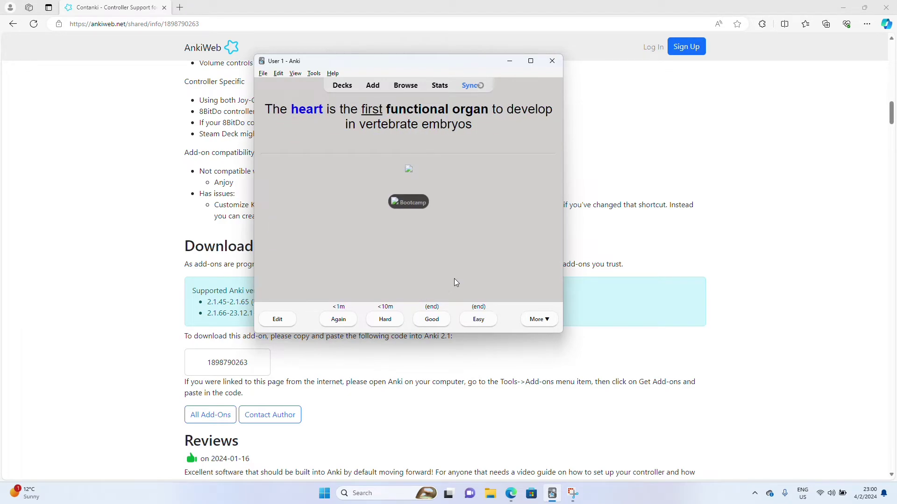
key(space)
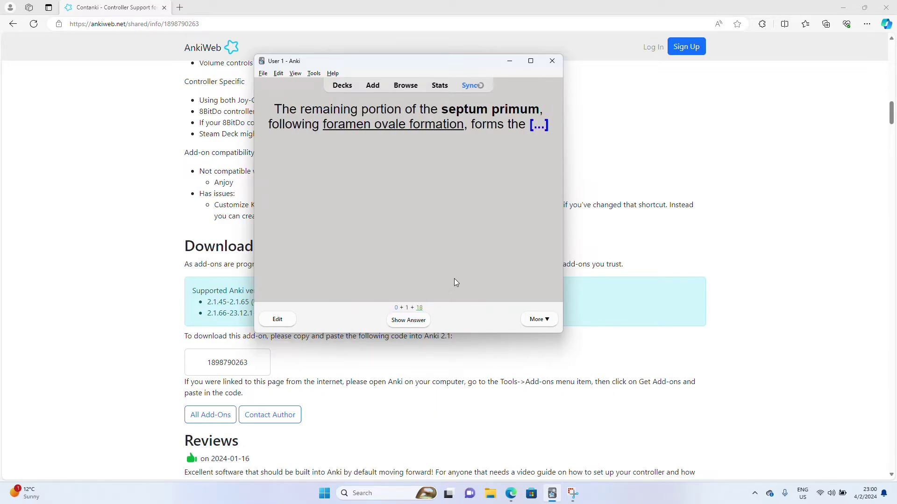
key(space)
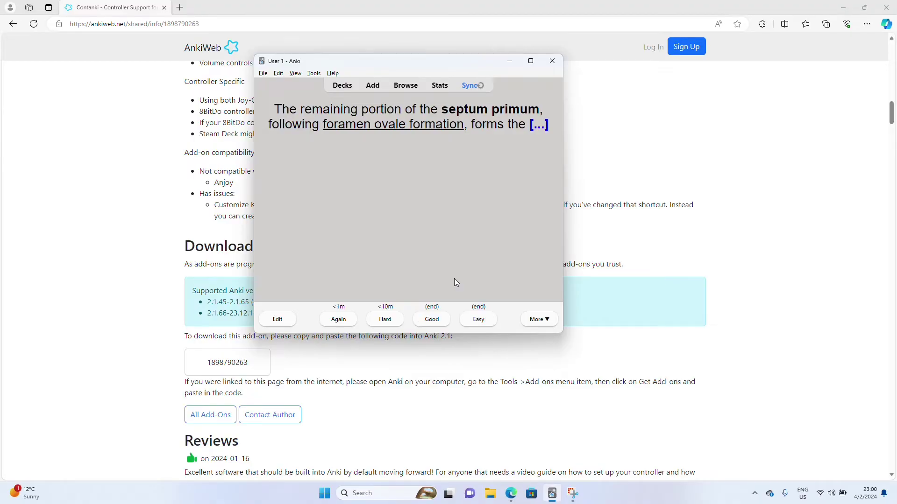
key(space)
key(space)
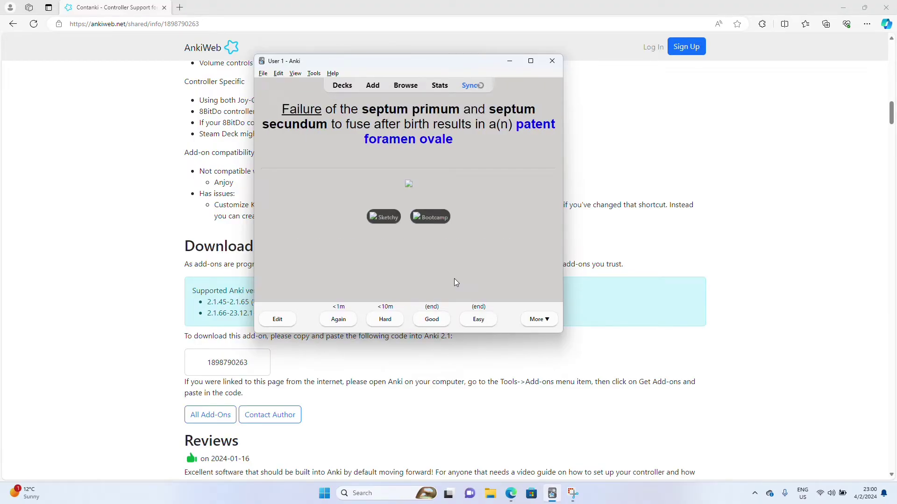
key(space)
key(space)
key(space)
key(space)
key(space)
key(space)
key(space)
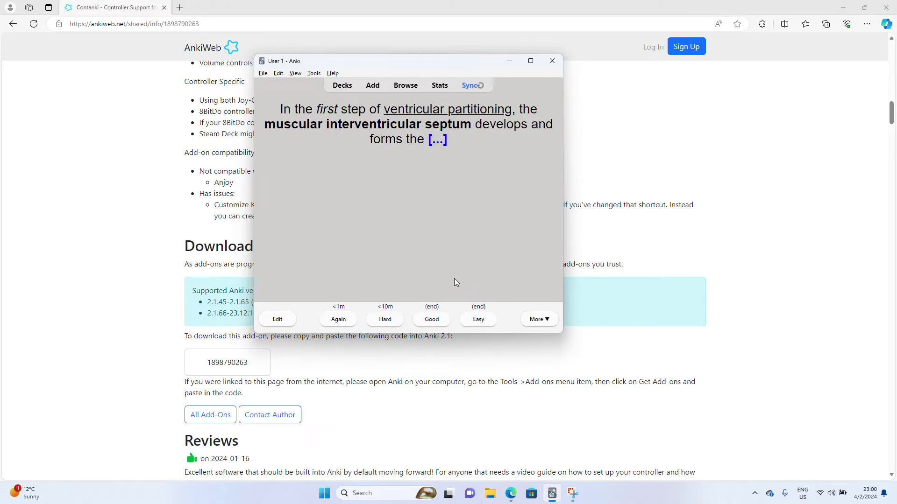
key(space)
key(space)
key(space)
key(space)
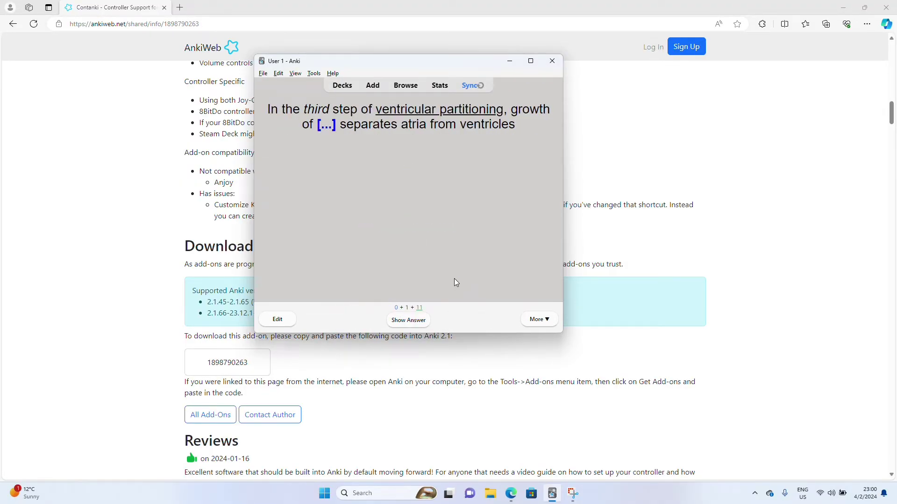
Reveal and grade the membranous, dextrocardia, Outflow tracts and embryonic origin cards.
key(space)
key(space)
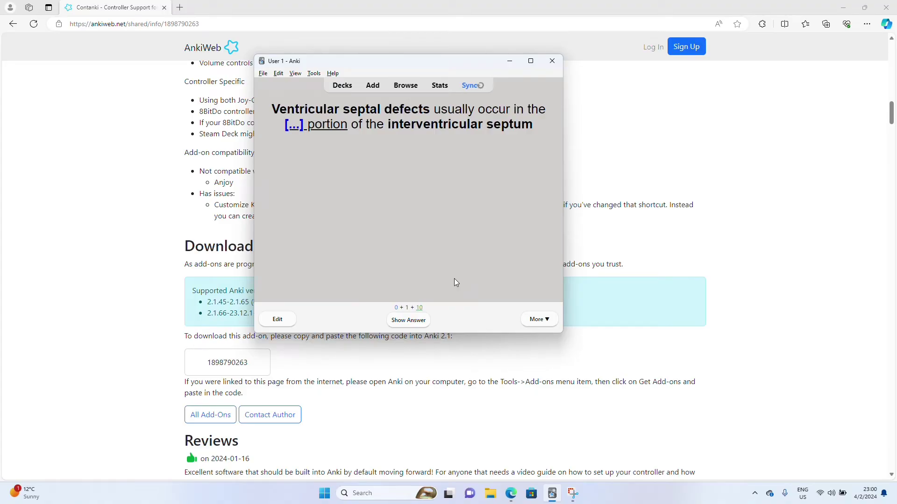
key(space)
key(space)
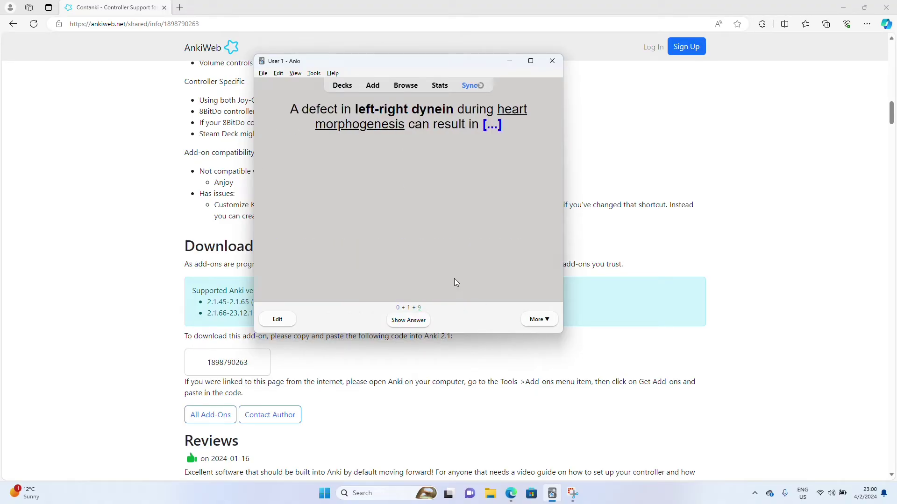
key(space)
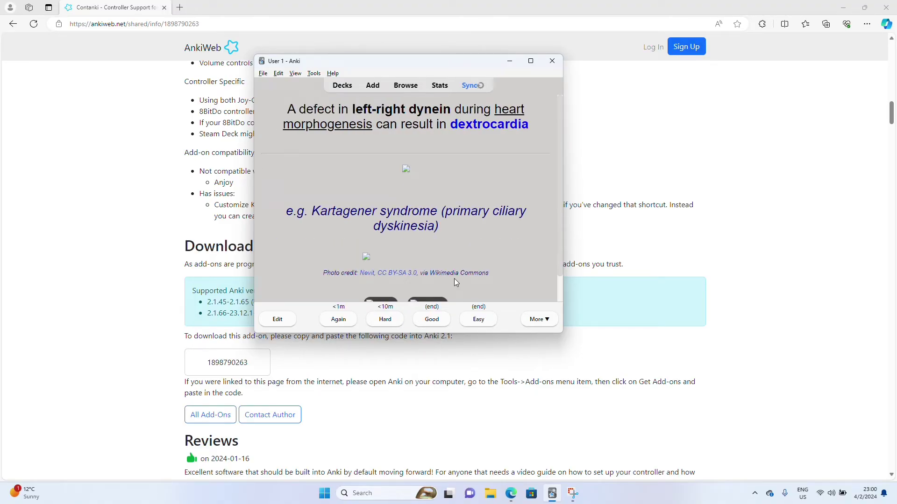
key(space)
key(space)
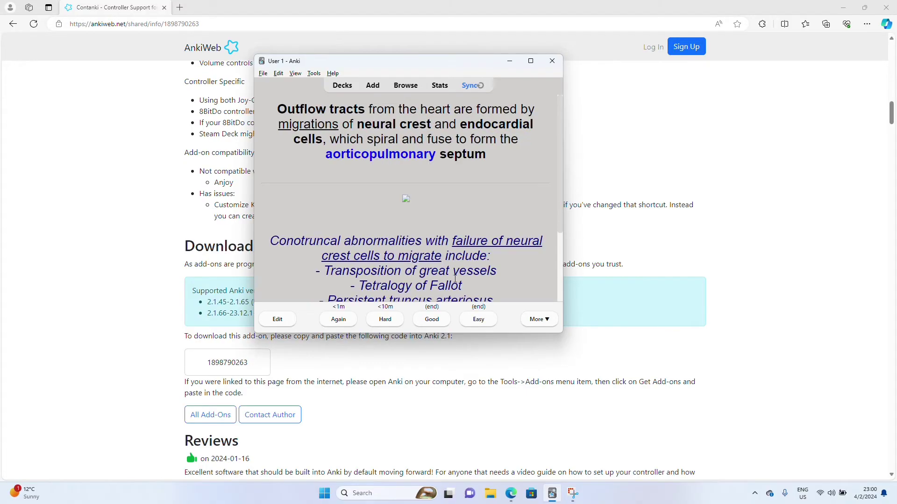
key(space)
key(space)
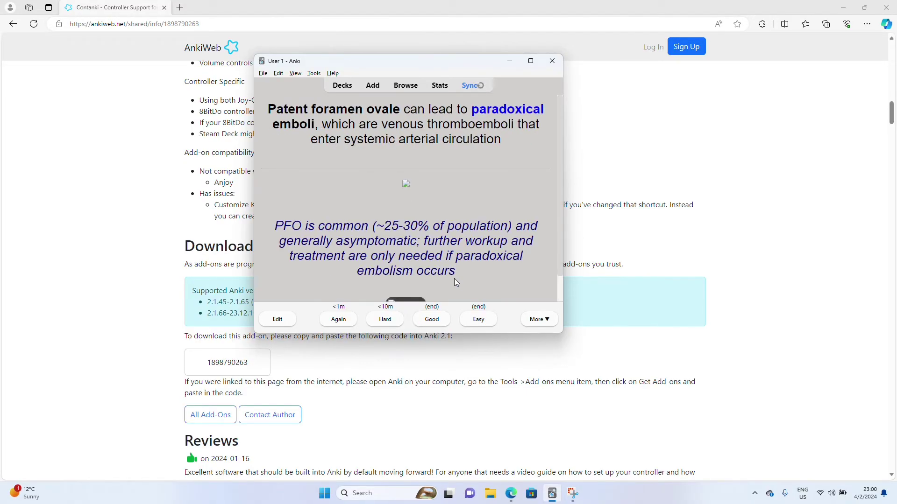
key(space)
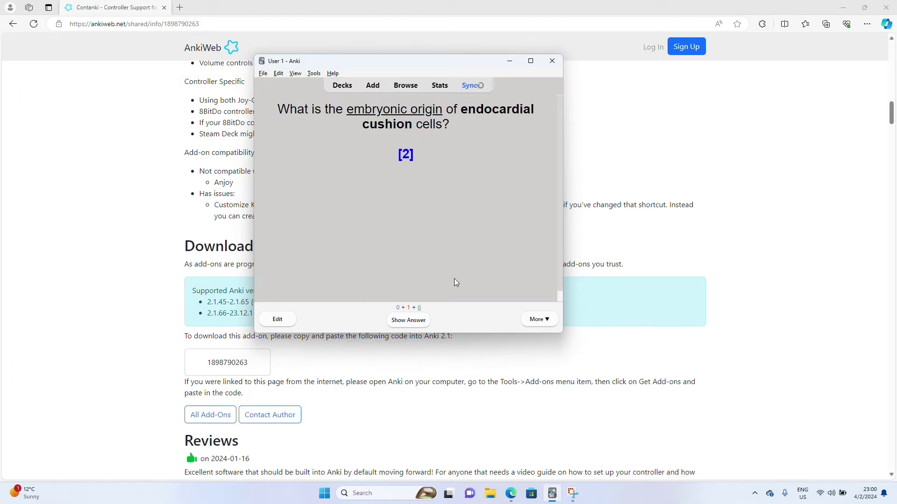
key(space)
key(space)
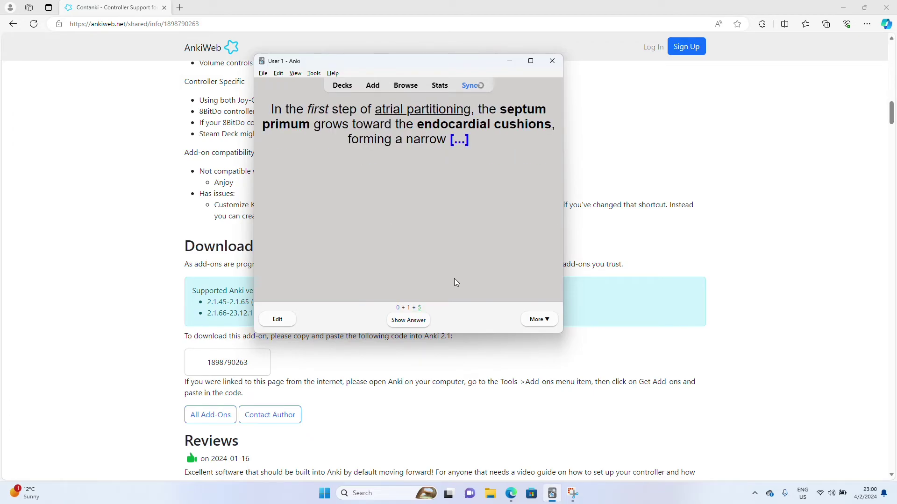
Answer the foramen primum and foramen ovale cards, then grade the remaining questions.
key(space)
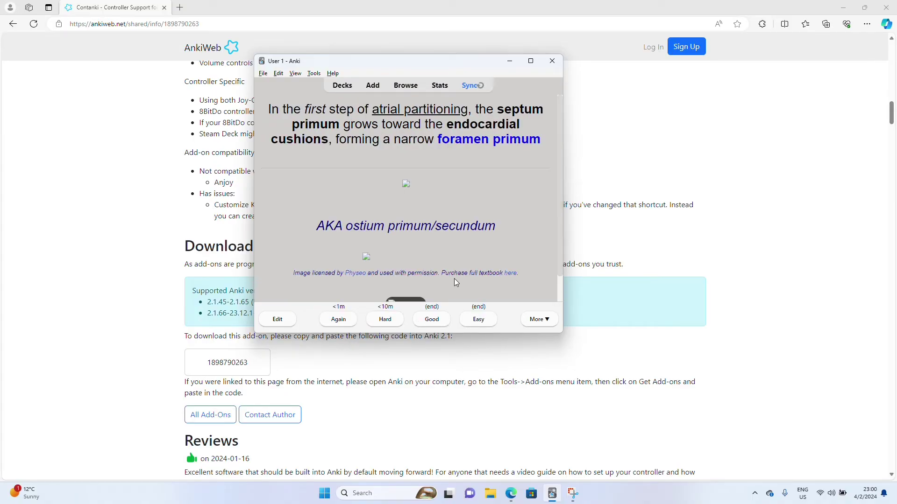
key(space)
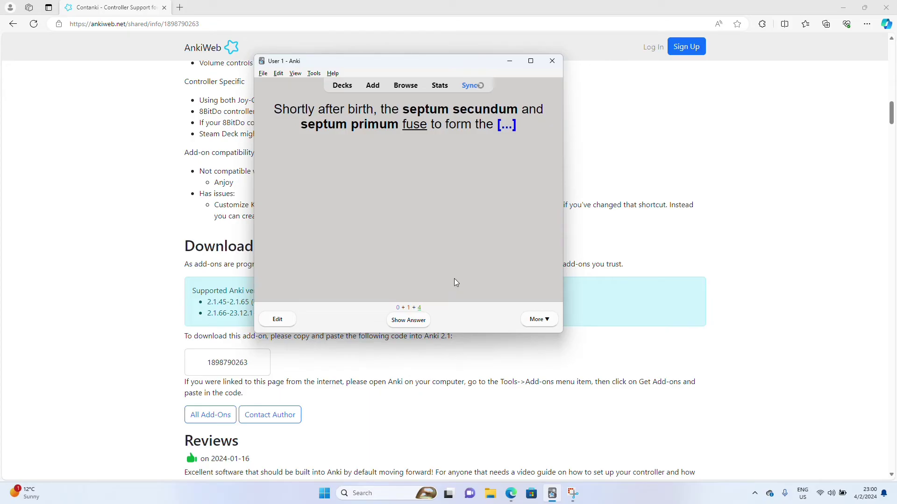
key(space)
key(space)
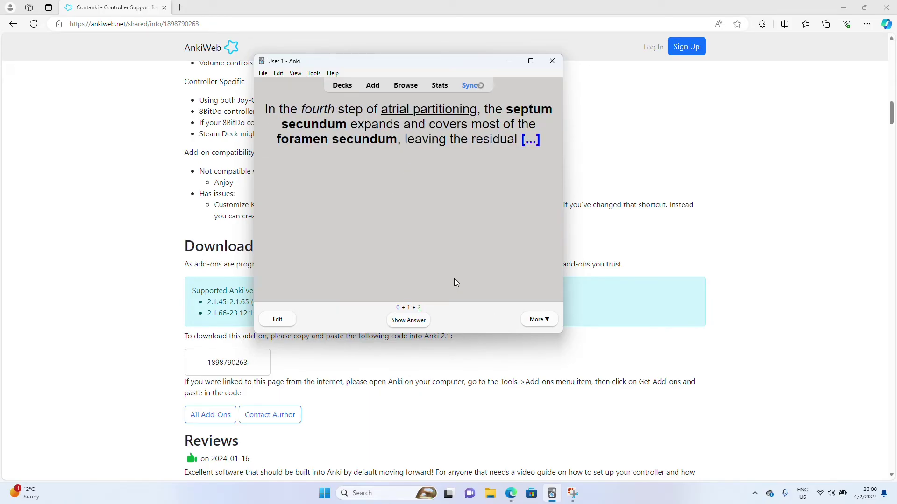
key(space)
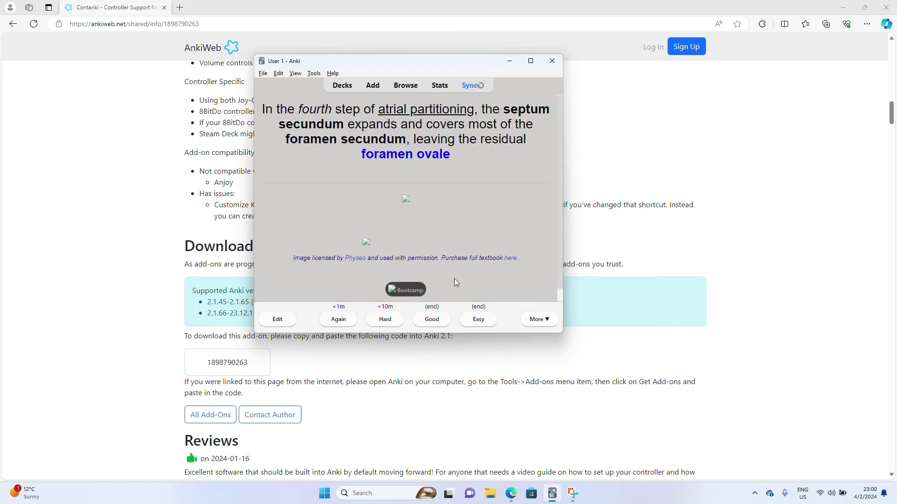
key(space)
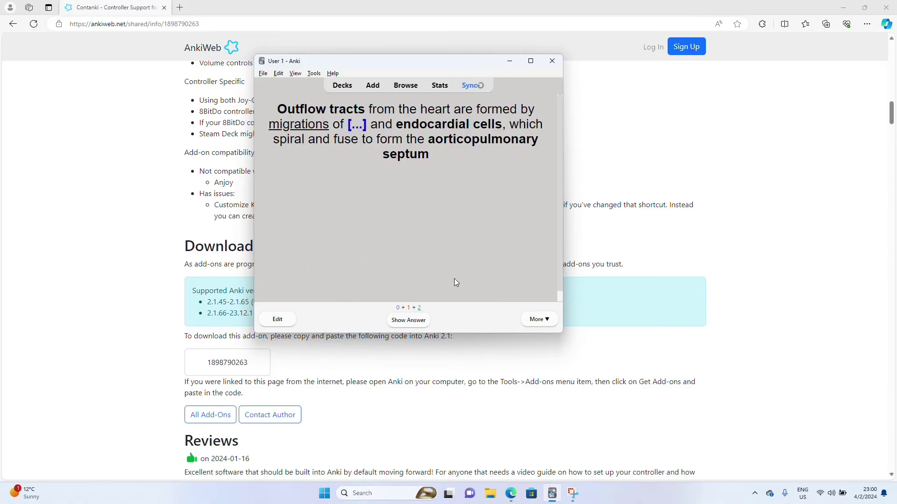
key(space)
key(space)
key(space)
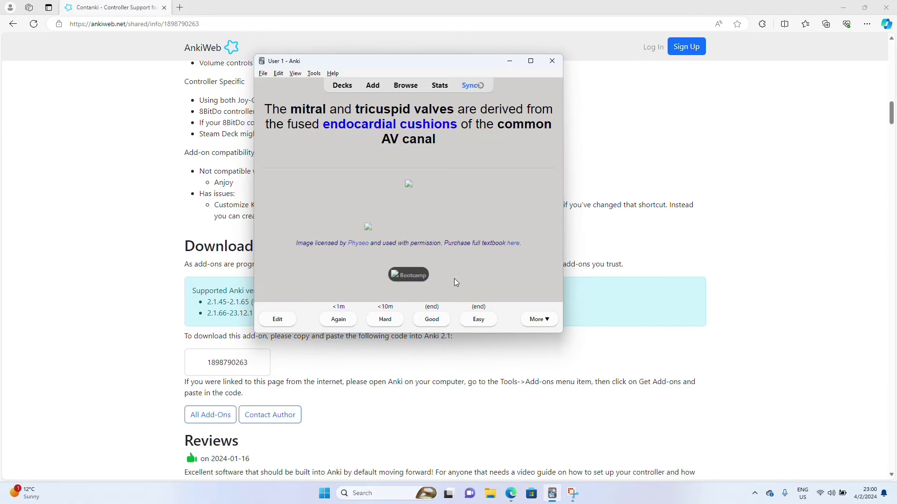
key(space)
key(space)
key(space)
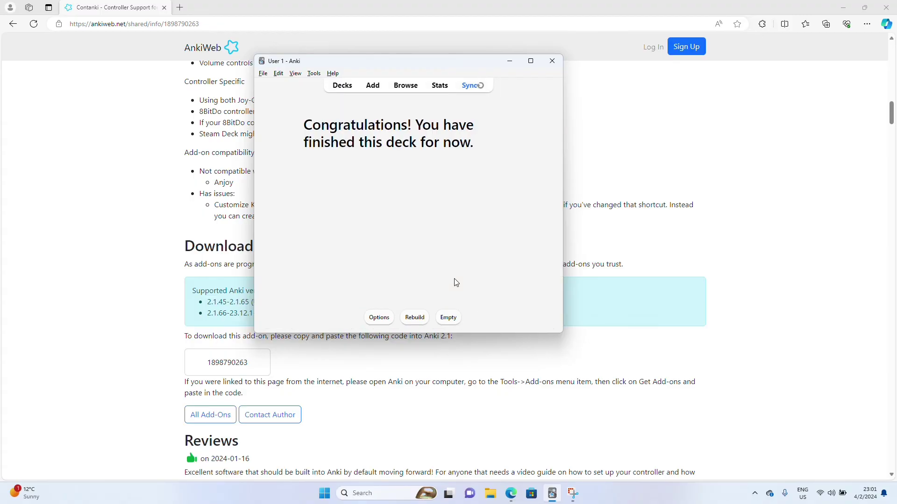